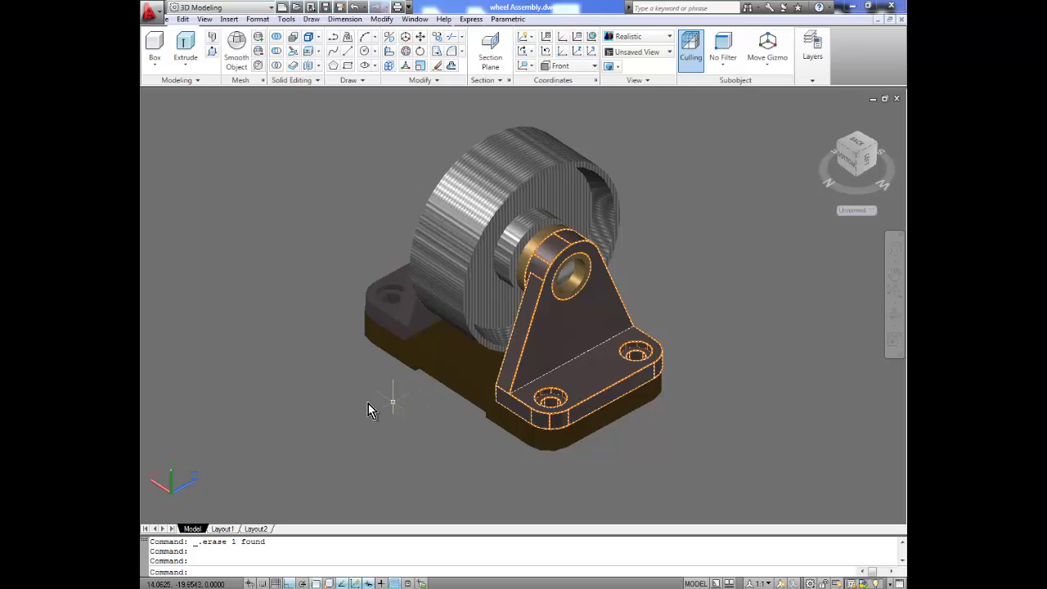
Inspect the wheel assembly's bracket, then switch to the empty Axle_Support drawing.
left_click(346, 412)
middle_click_drag(381, 417, 351, 406, "shift")
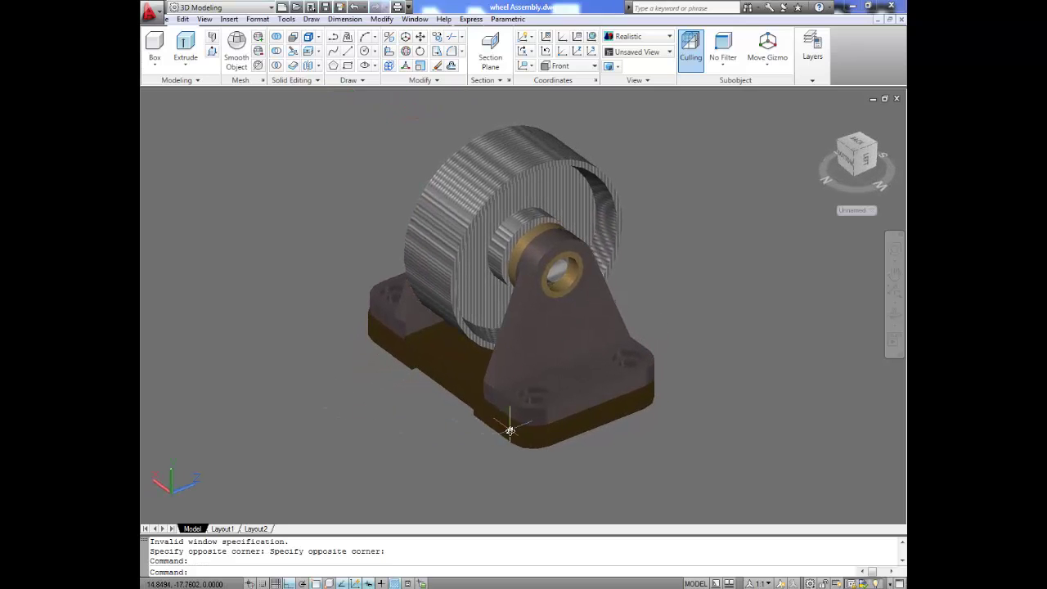
left_click(562, 391)
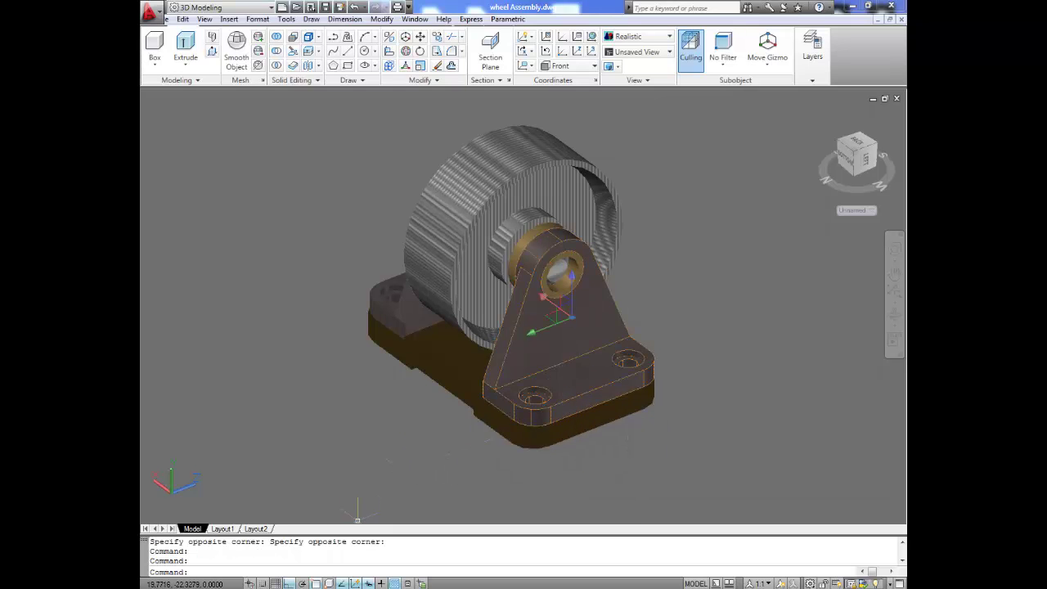
left_click(308, 533)
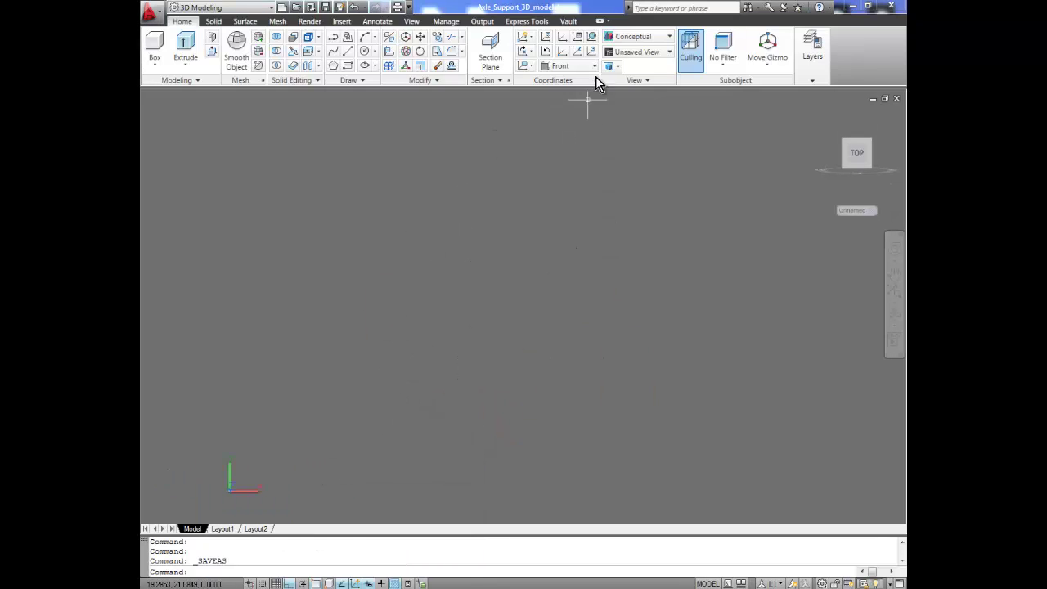
Switch to the Front view and draw a 3.25 by 0.375 base rectangle.
left_click(672, 52)
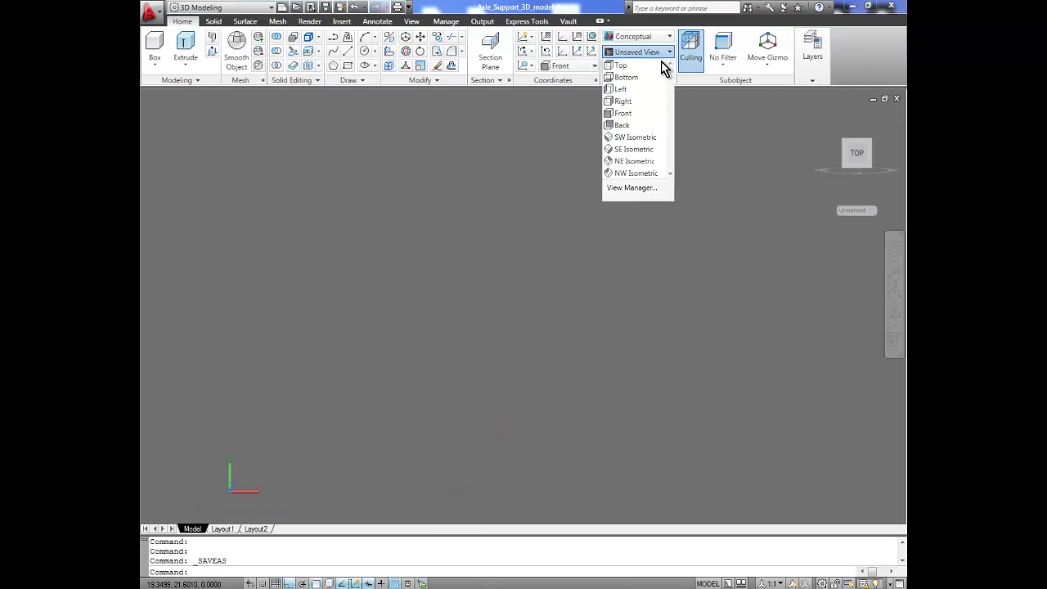
left_click(643, 115)
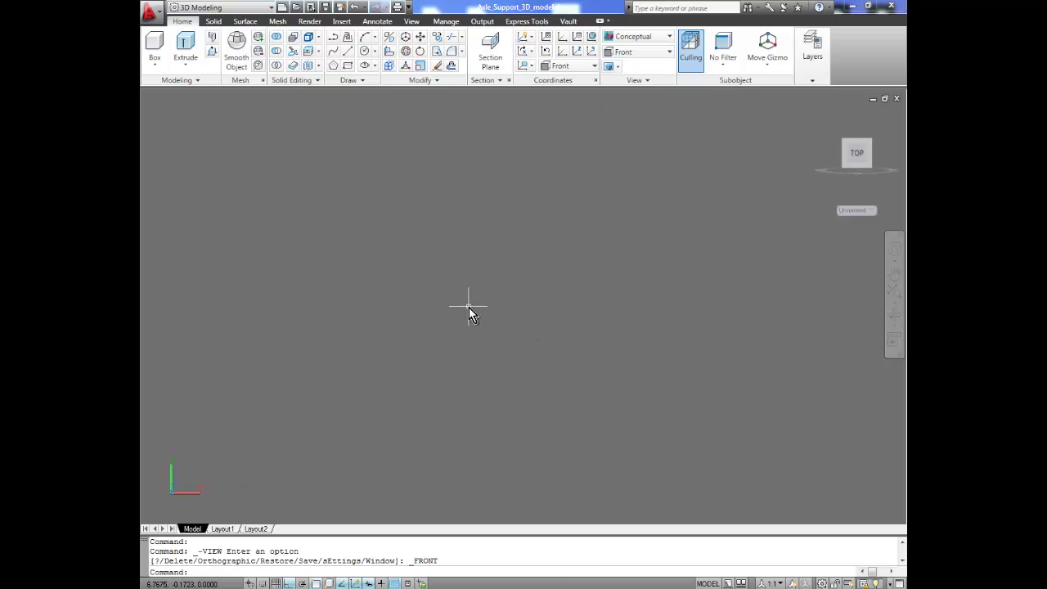
left_click(347, 72)
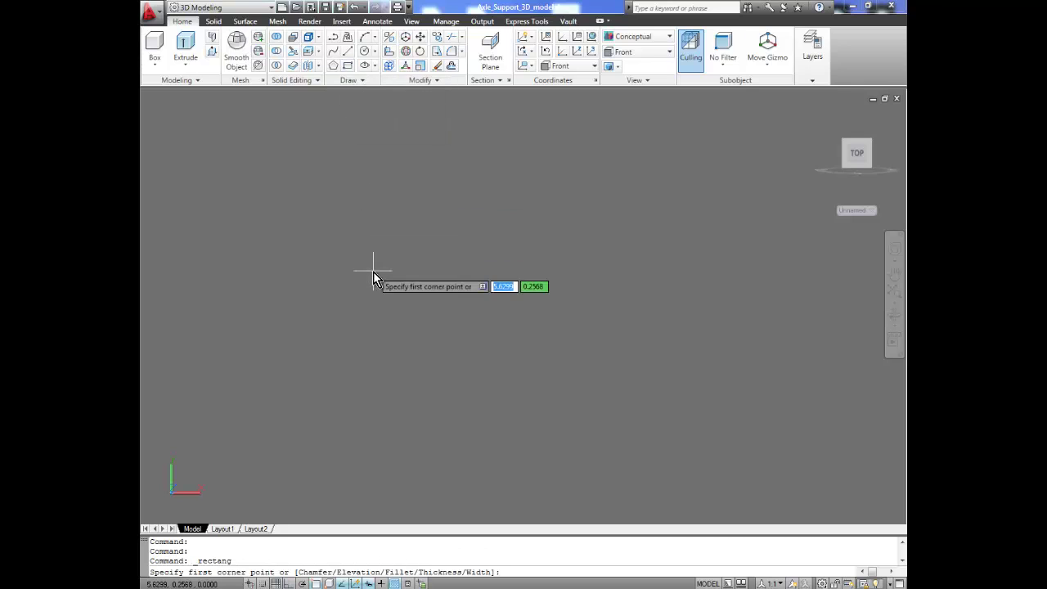
left_click(386, 395)
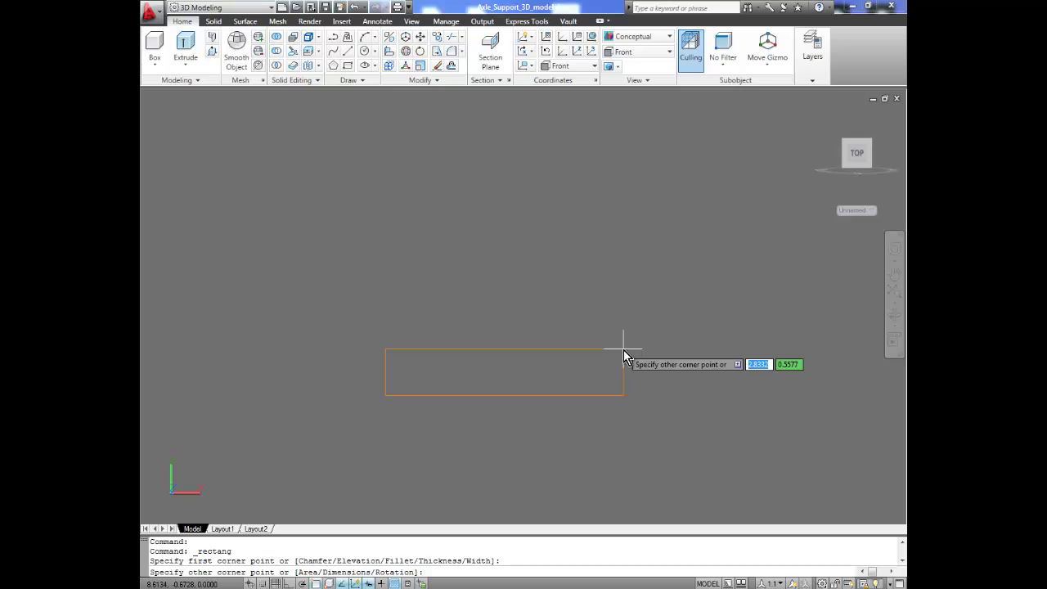
type("@")
type("3.25")
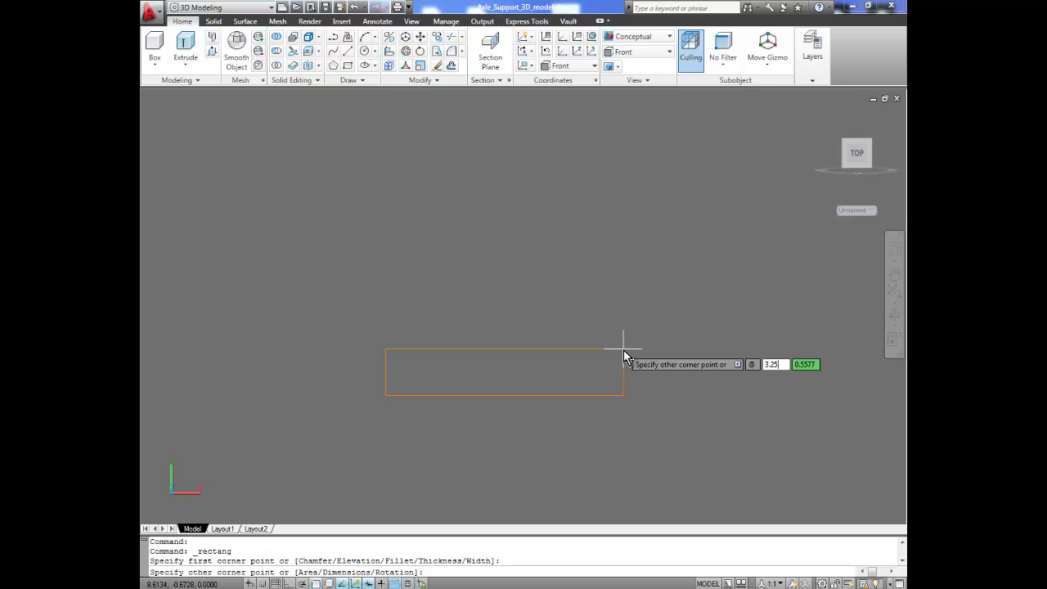
key("Tab")
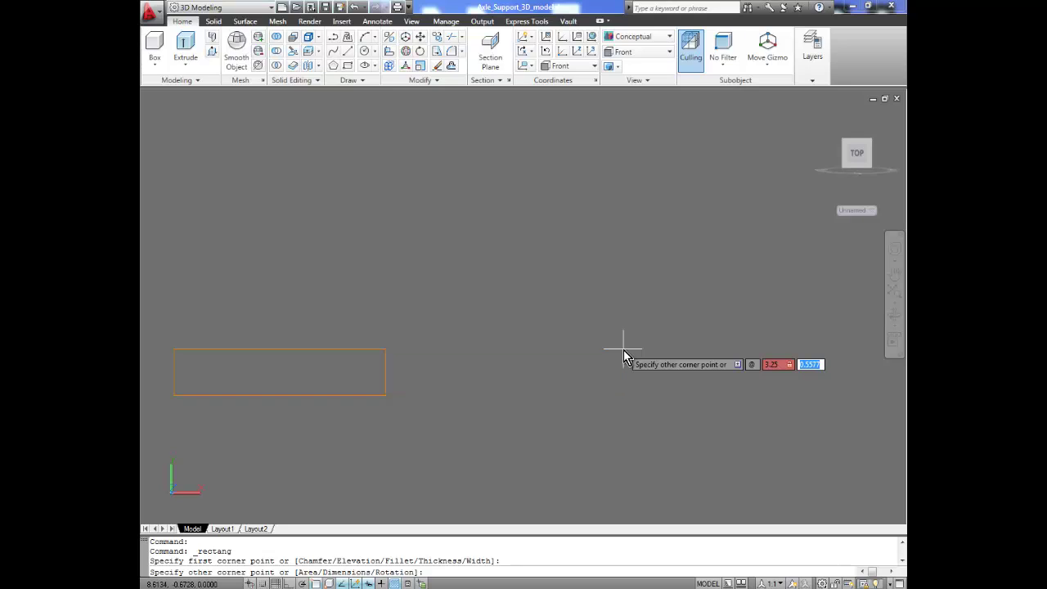
key("BackSpace")
type(".375")
key("Return")
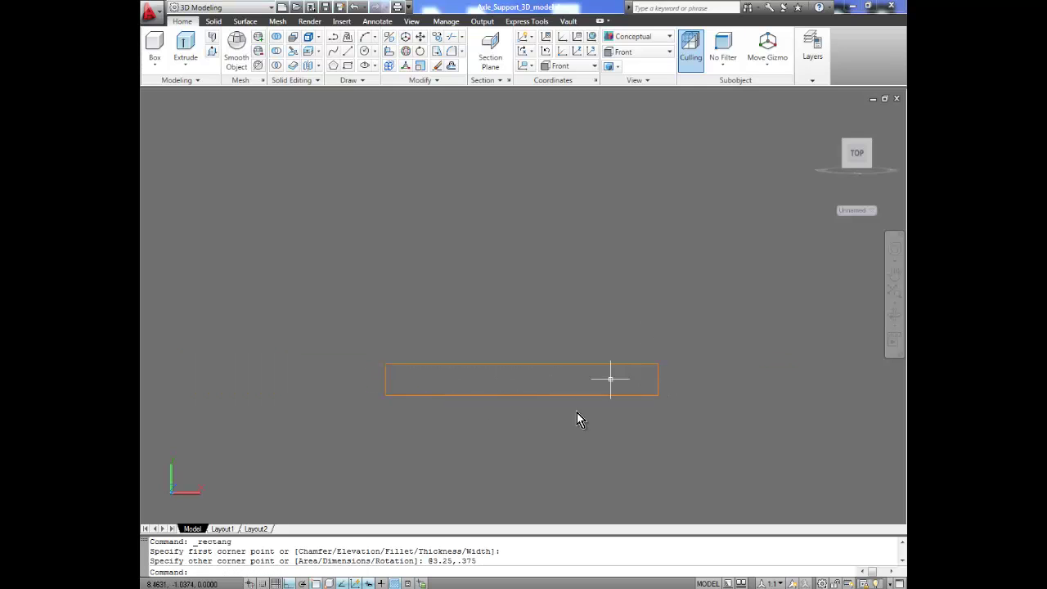
left_click(348, 51)
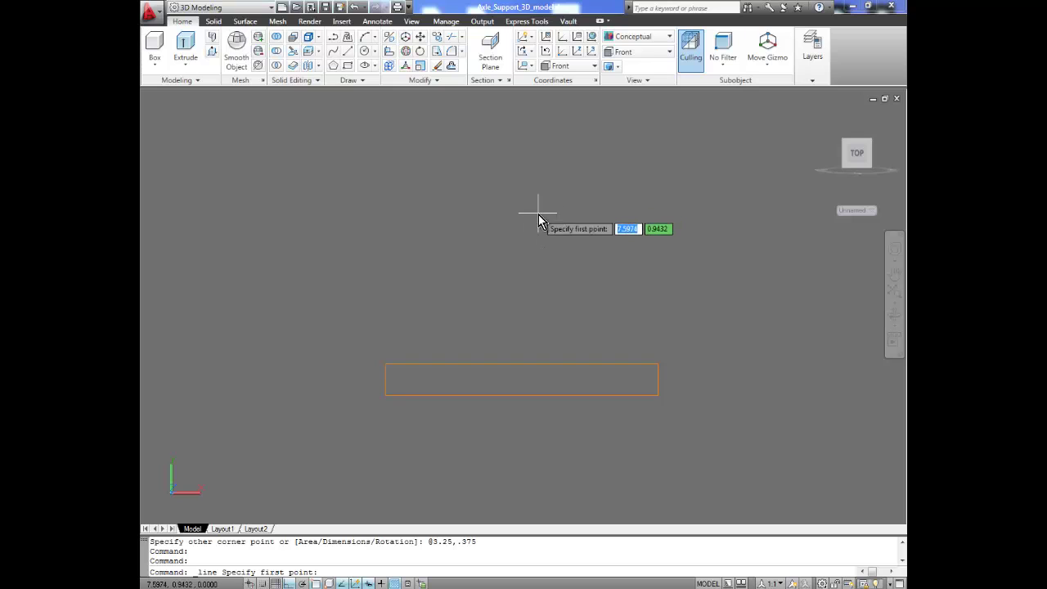
Draw a 2.375-long vertical line up from the rectangle's bottom midpoint.
left_click(522, 395)
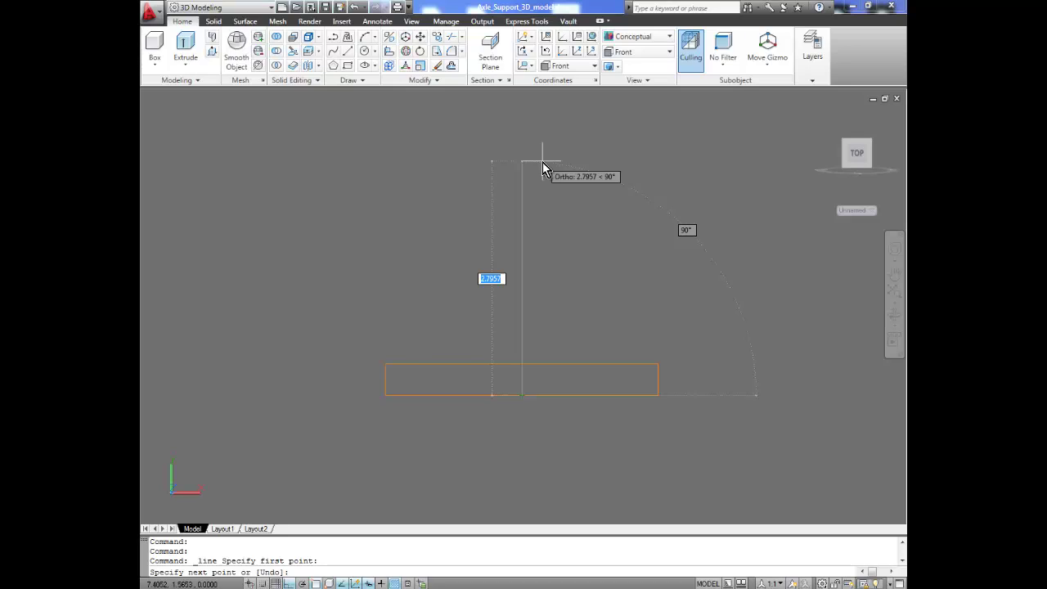
type("2.375")
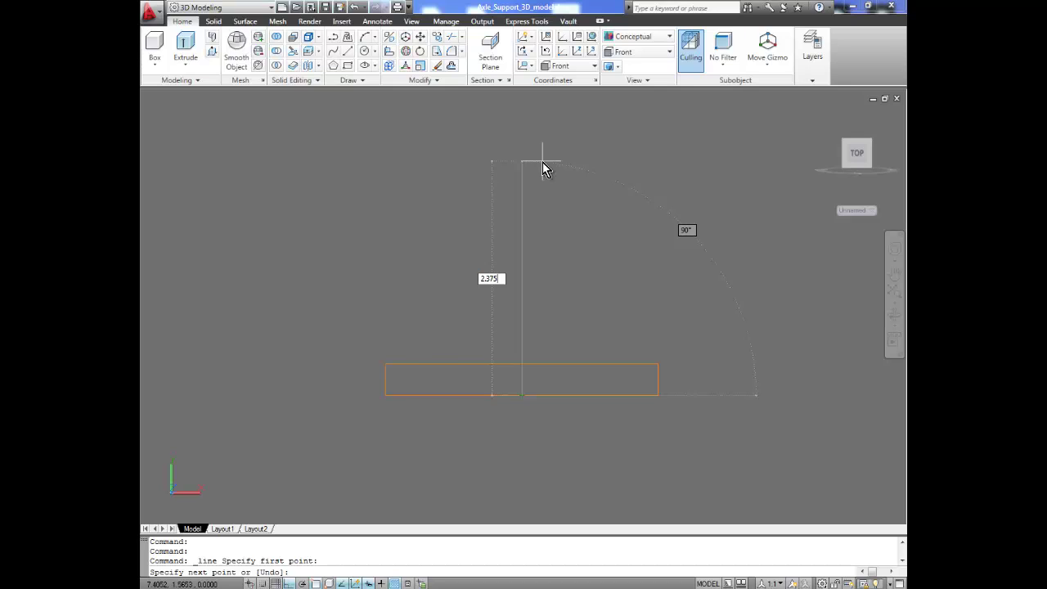
key("Return")
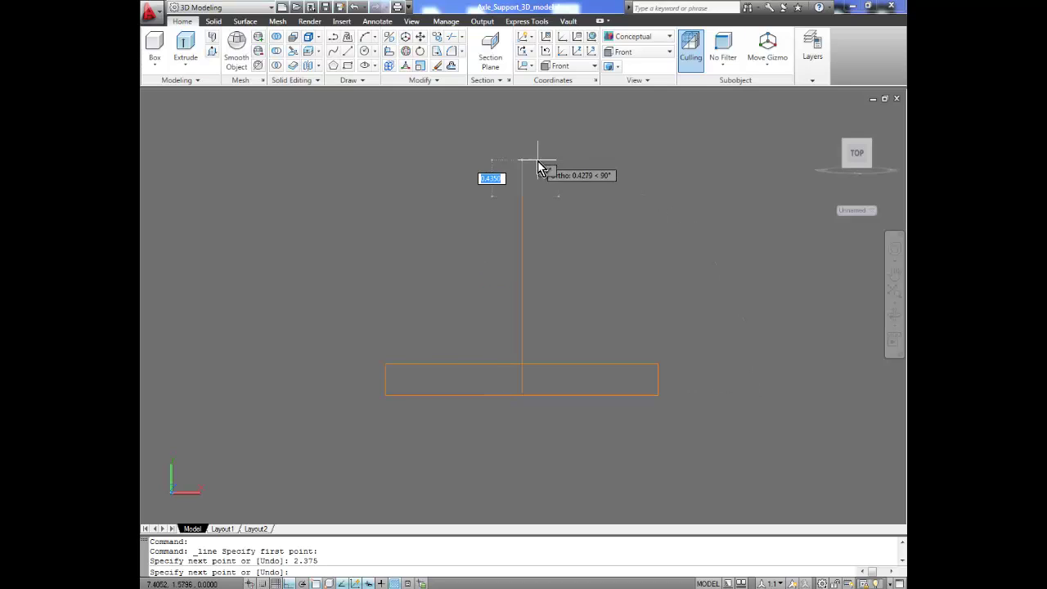
key("Return")
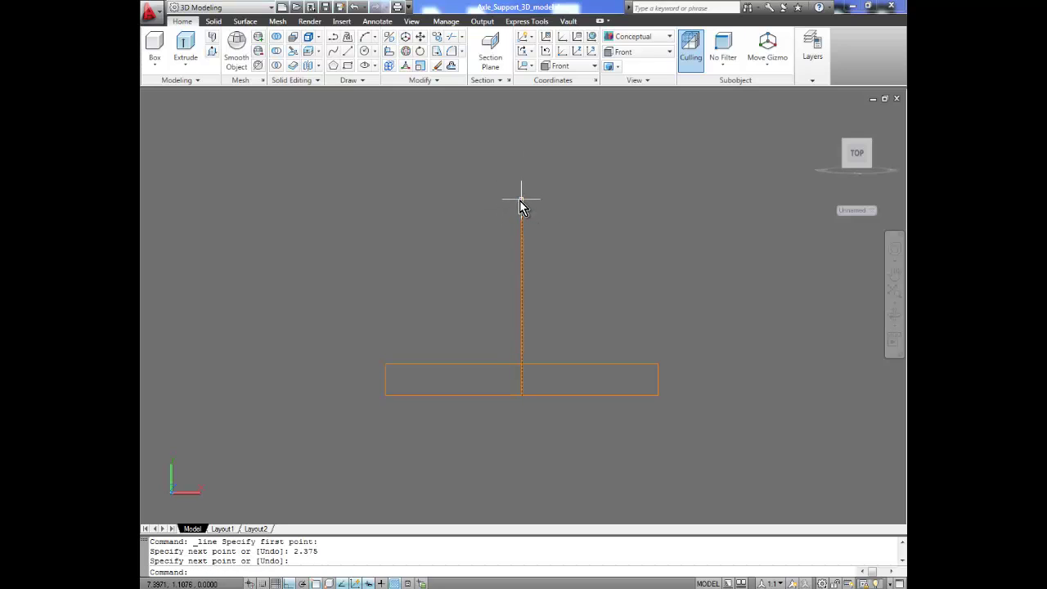
Draw concentric circles of diameter 1 and 1.5 centred on the line's top end.
left_click(374, 52)
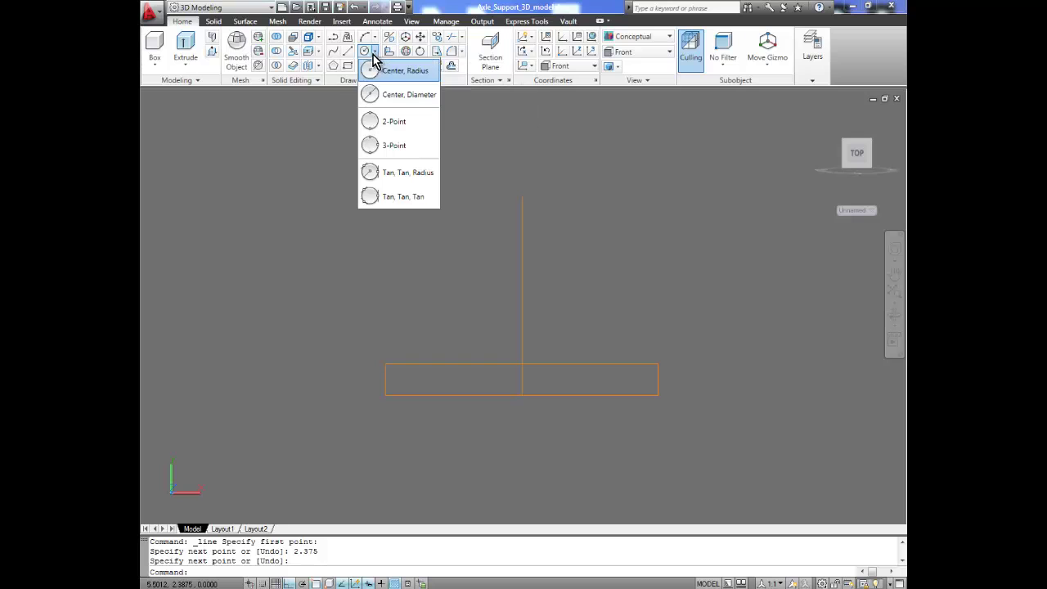
left_click(373, 96)
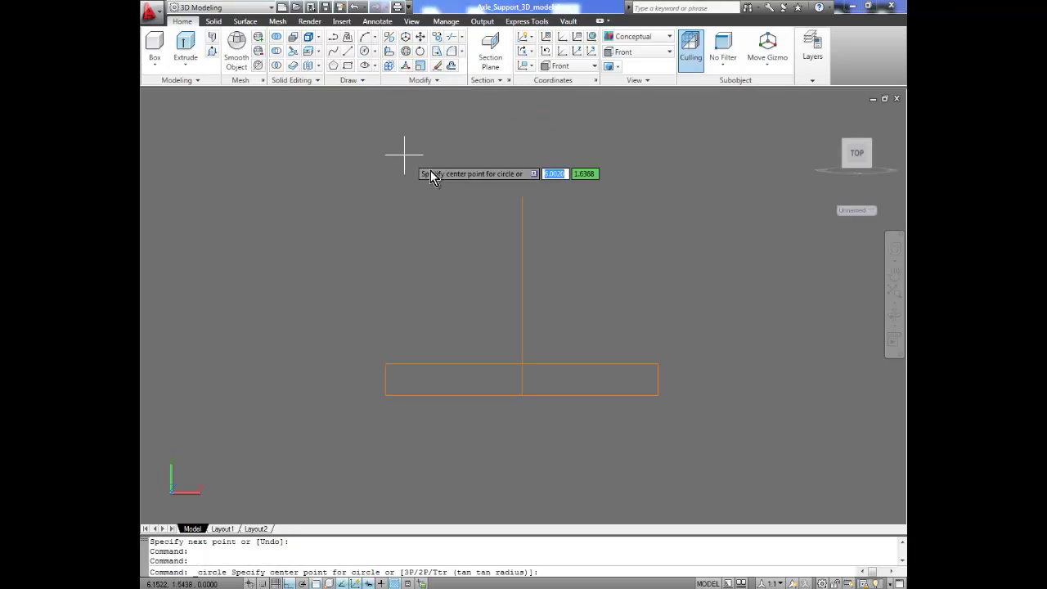
left_click(523, 197)
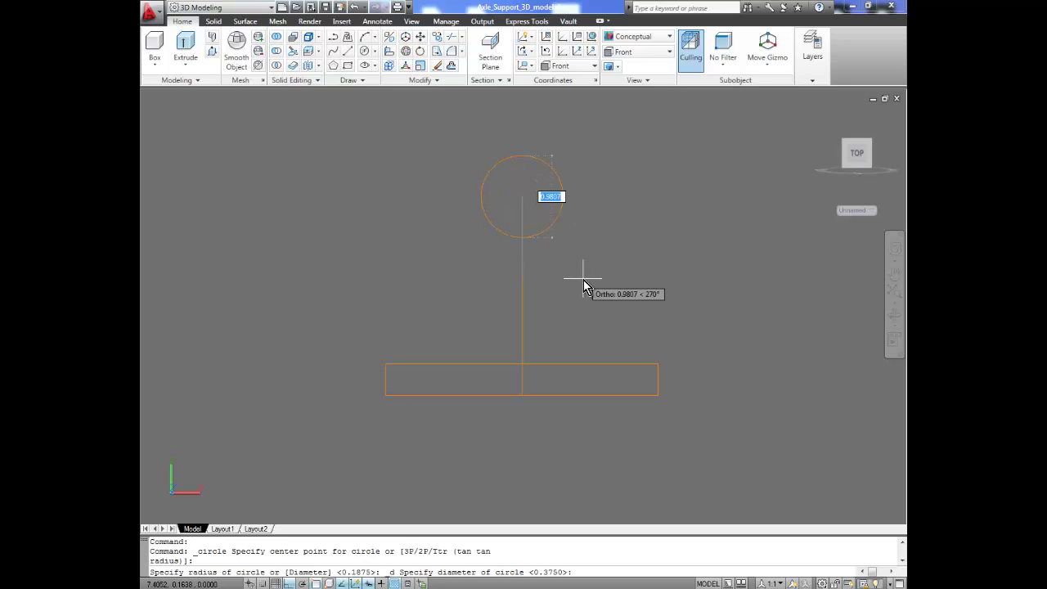
type("1")
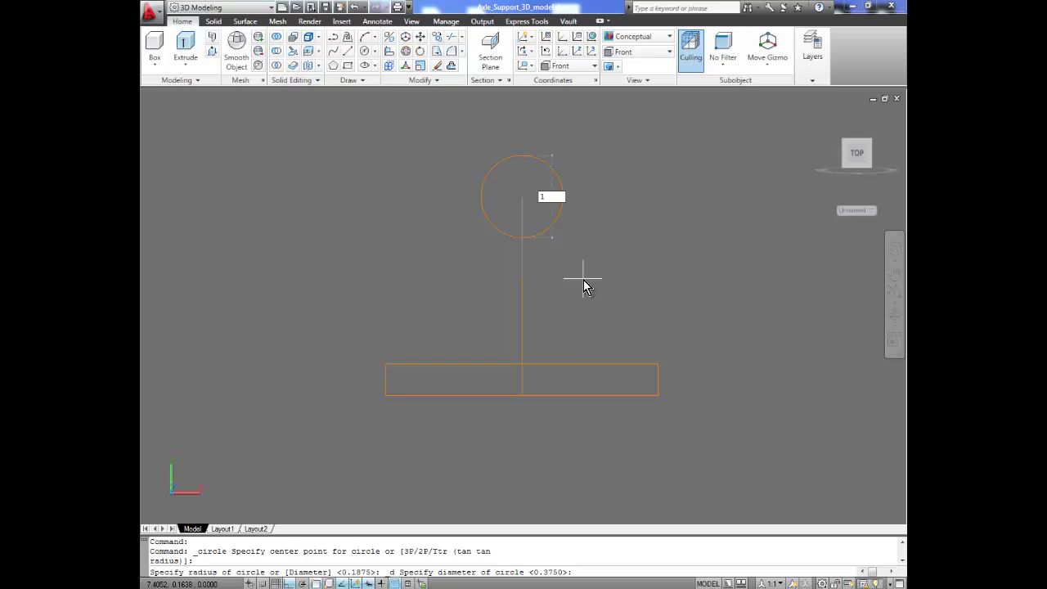
key("Return")
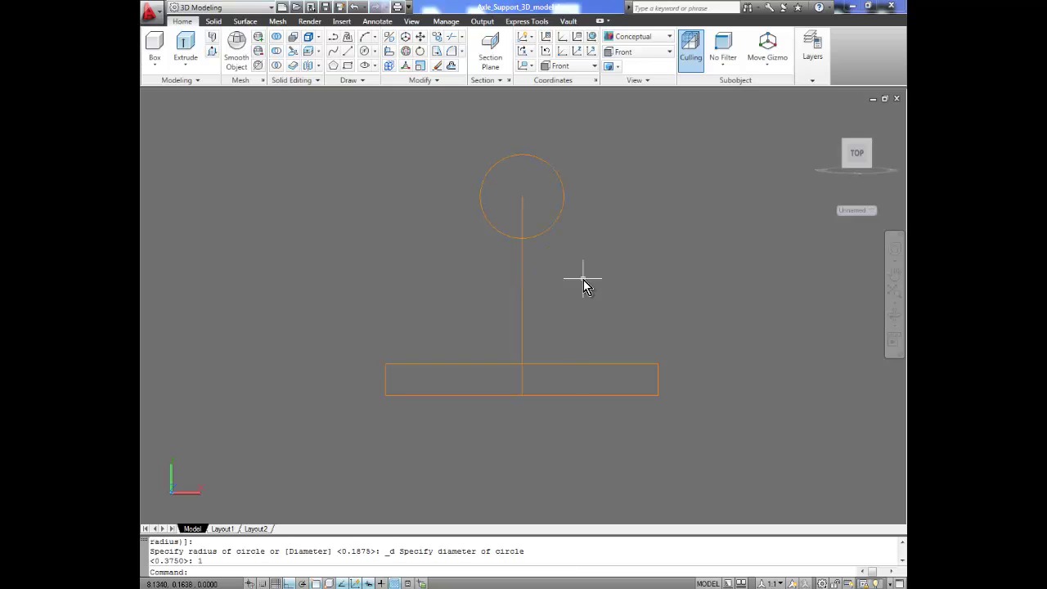
left_click(365, 51)
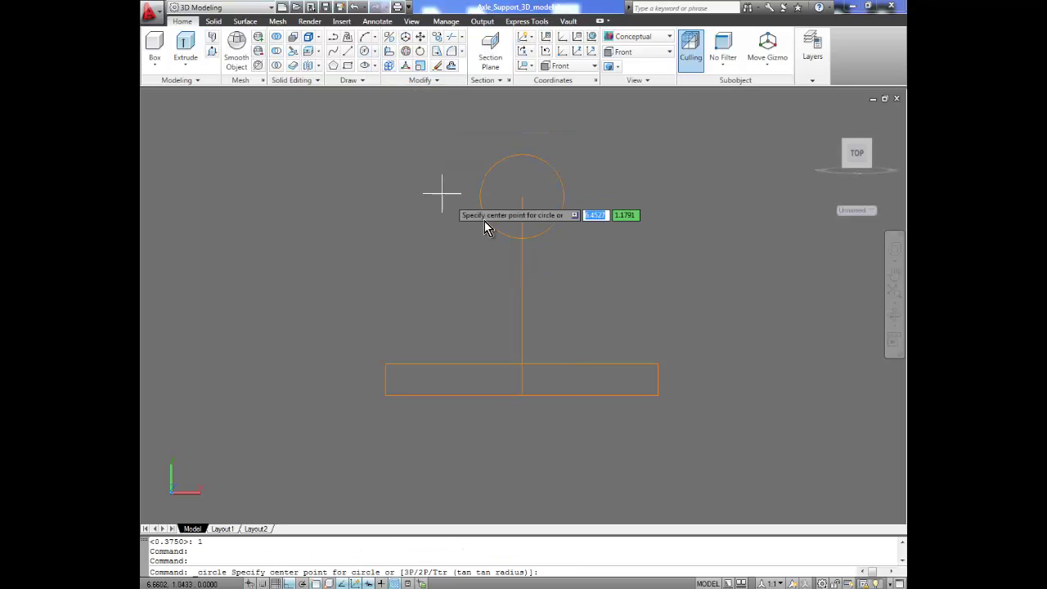
left_click(522, 198)
type("d")
key("Return")
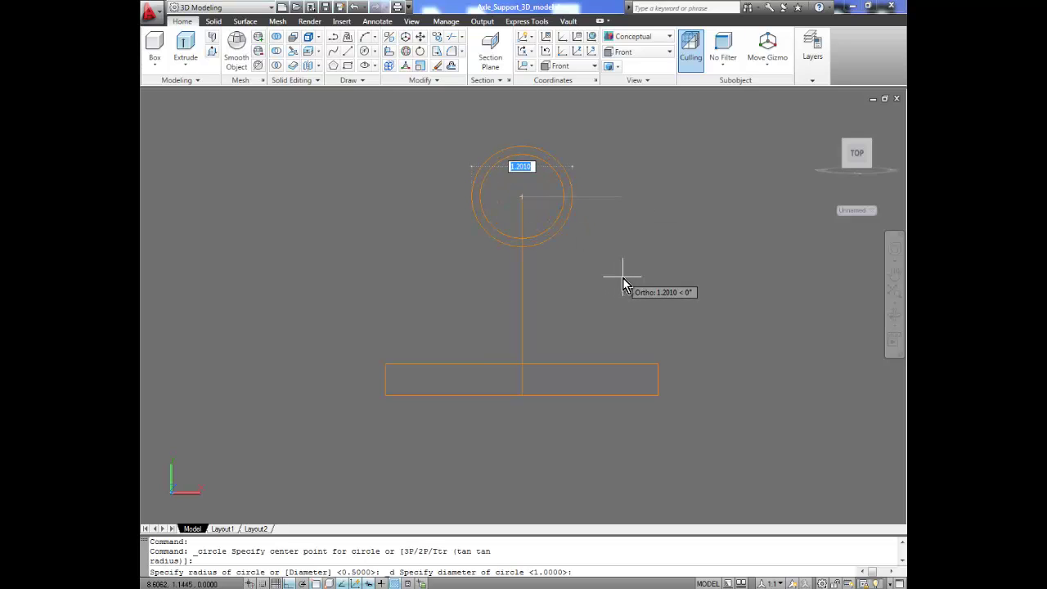
type("1.5")
key("Return")
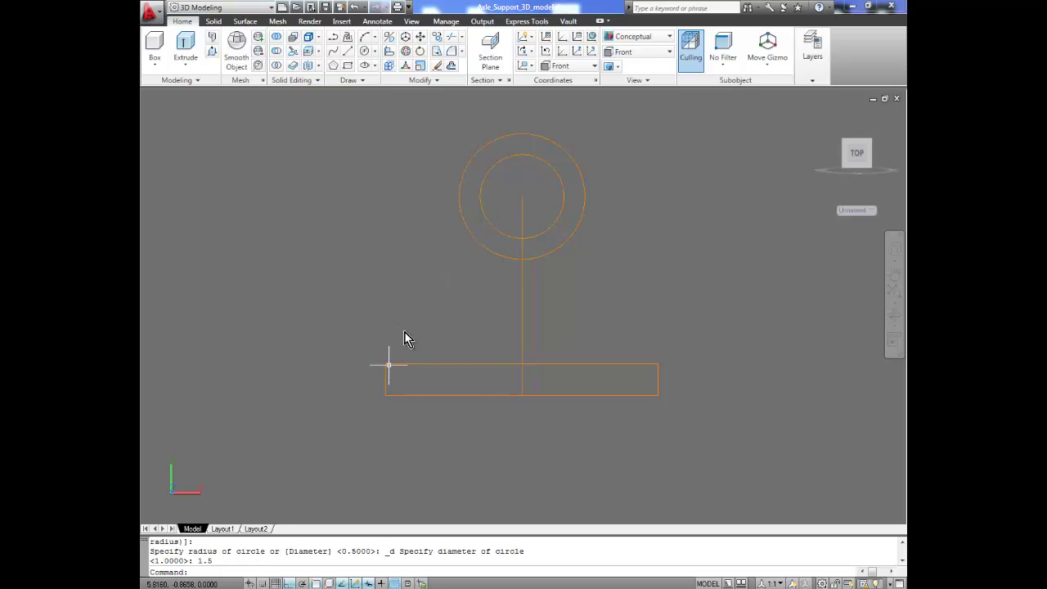
Draw a line tangent to the outer circle down to the base's top-left corner.
left_click(347, 51)
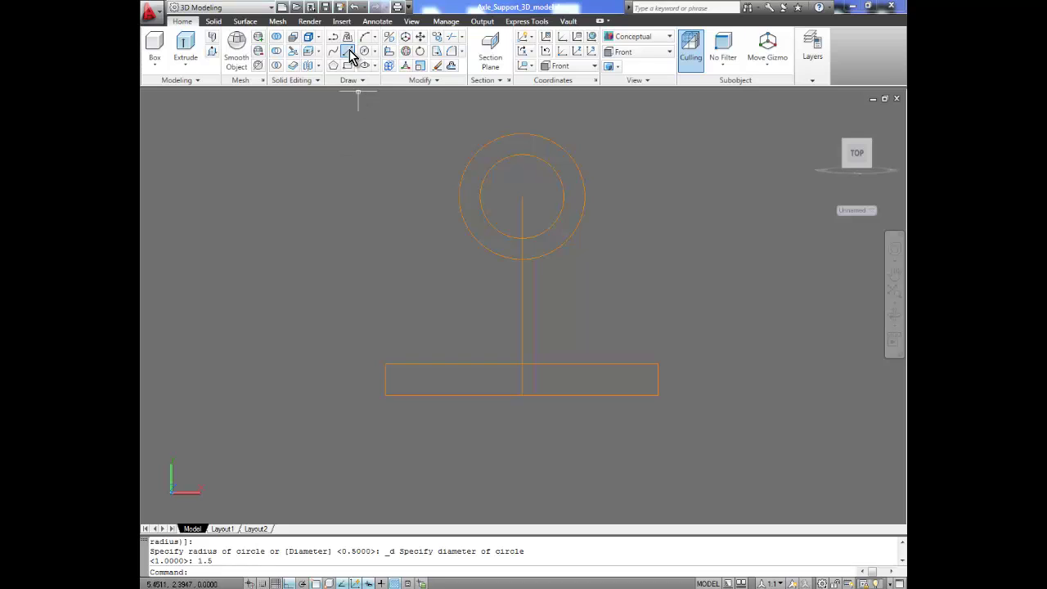
right_click(382, 235, "shift")
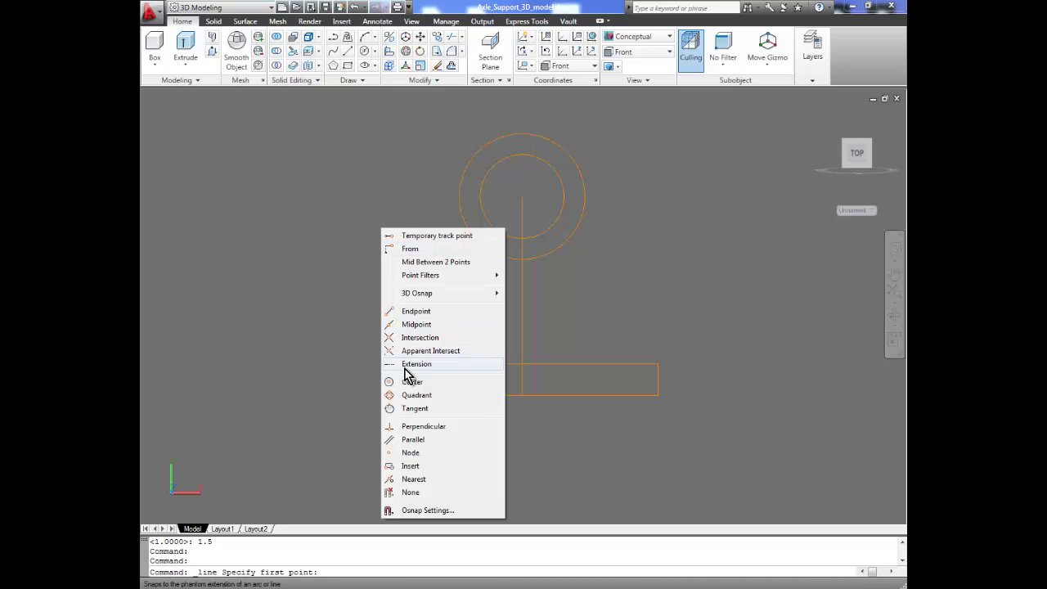
left_click(419, 406)
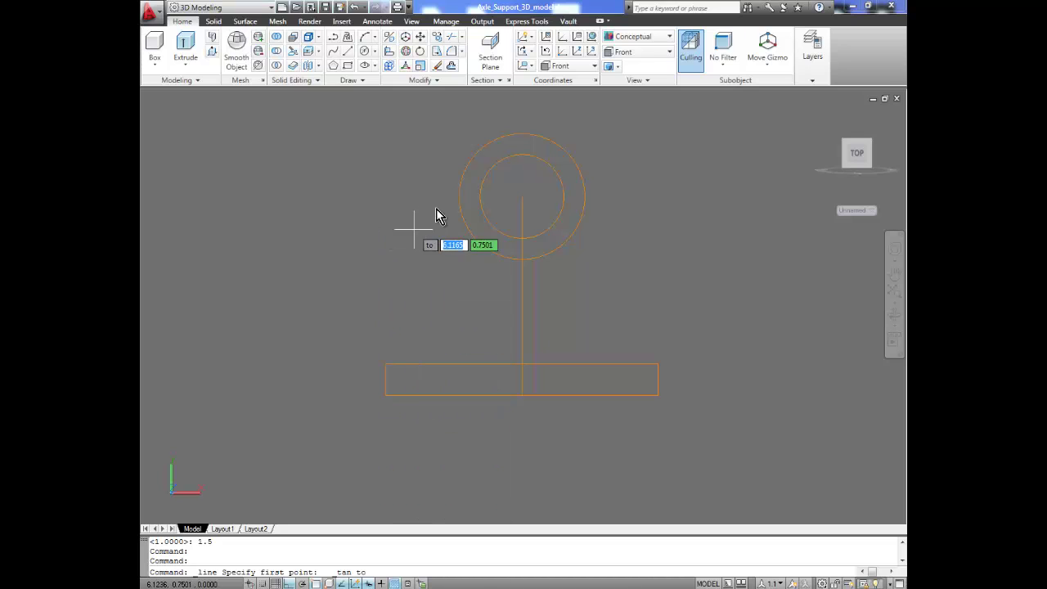
left_click(463, 181)
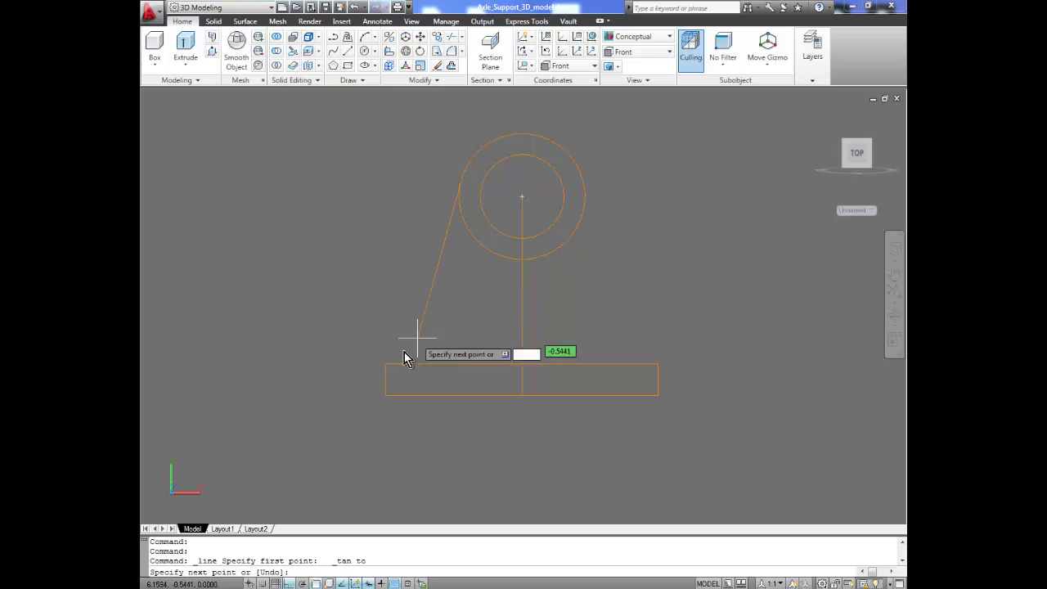
left_click(386, 367)
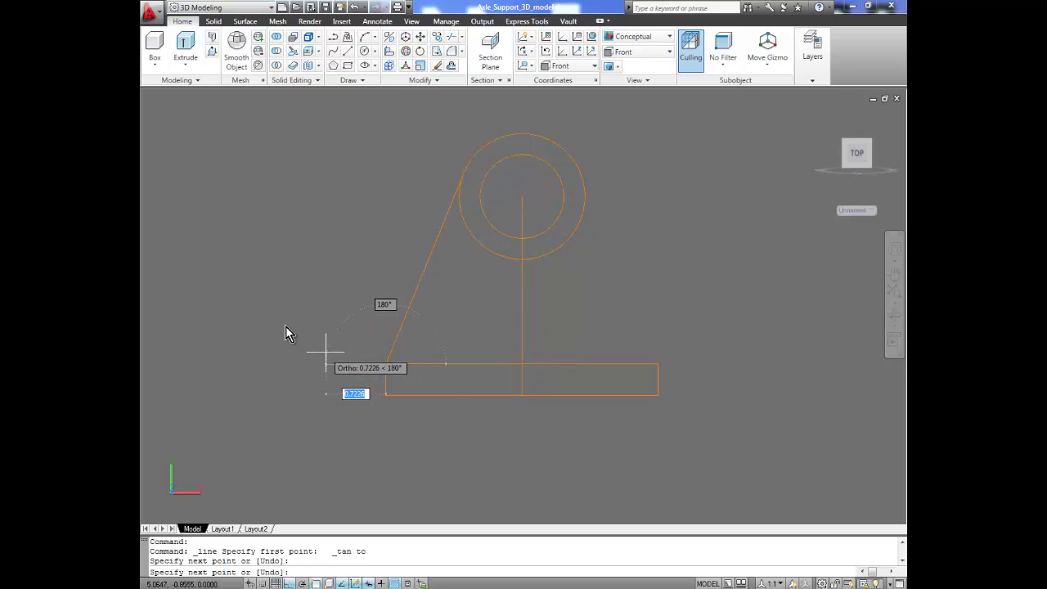
key("Return")
key("Return")
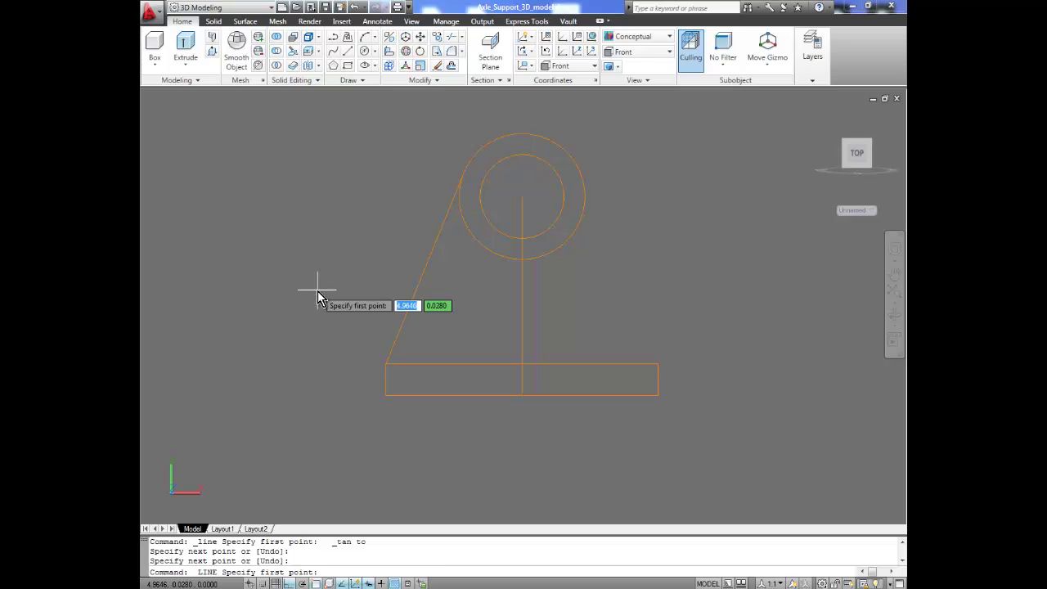
Draw the matching tangent line from the outer circle to the base's top-right corner.
right_click(317, 296, "shift")
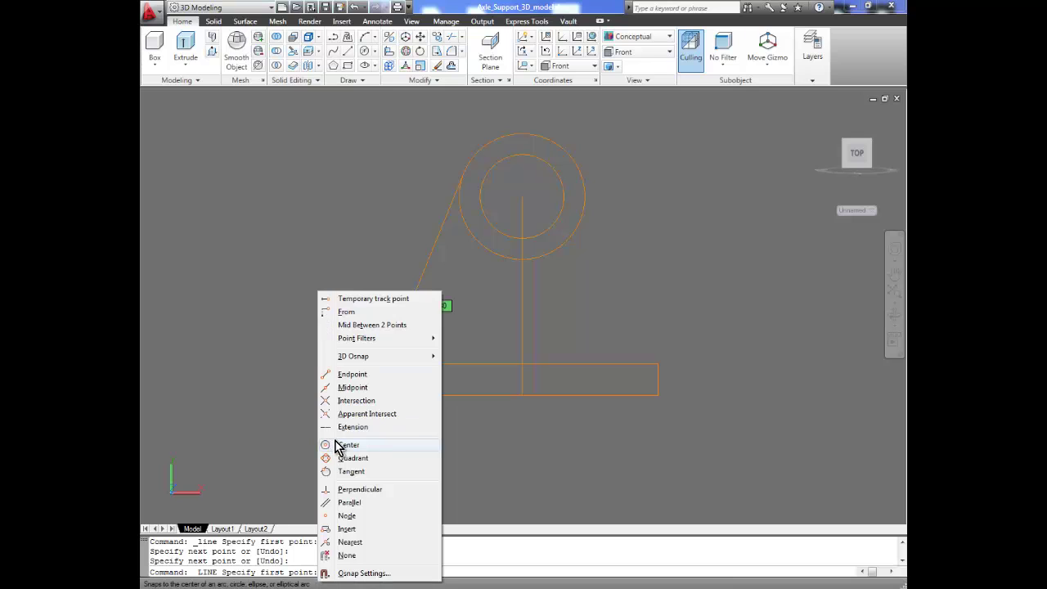
left_click(350, 472)
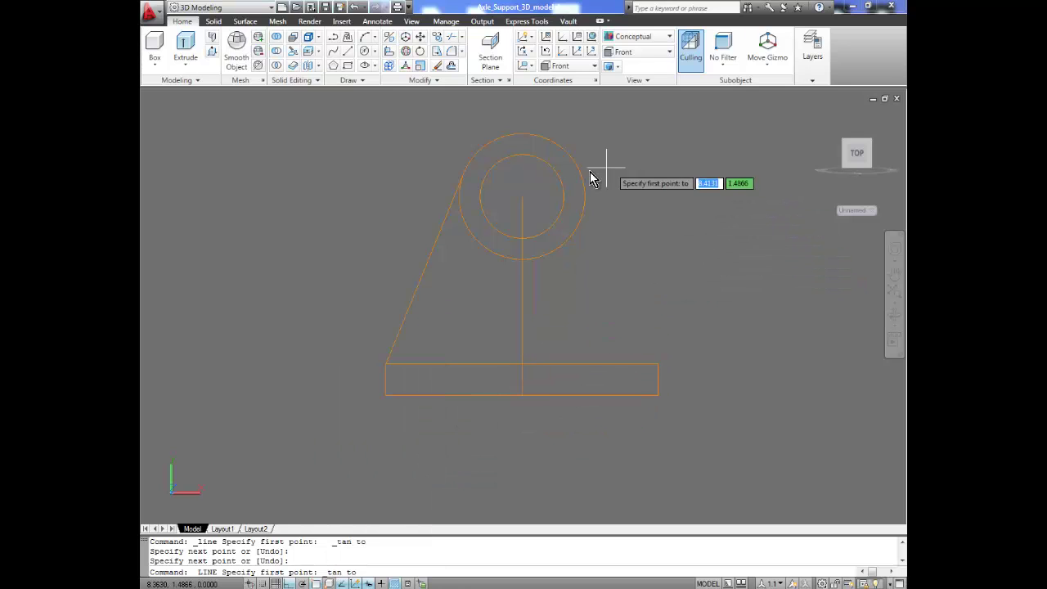
left_click(586, 199)
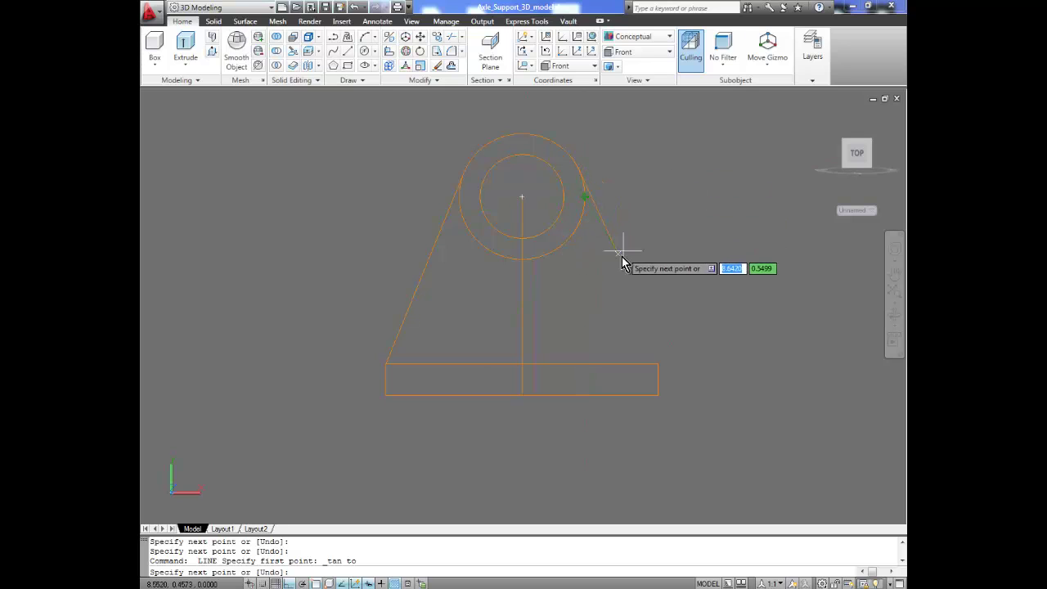
left_click(659, 364)
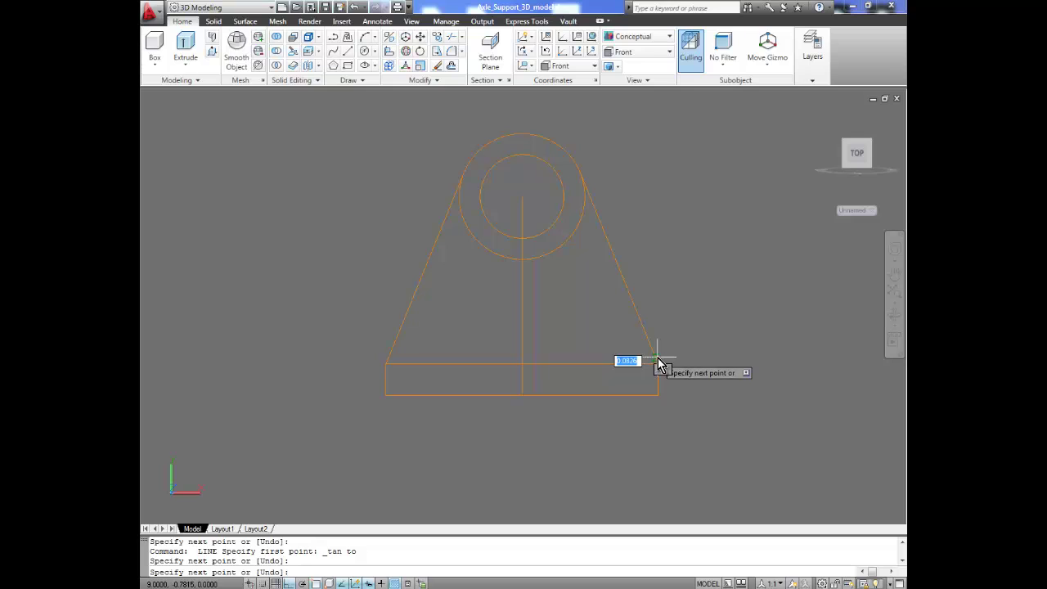
key("Return")
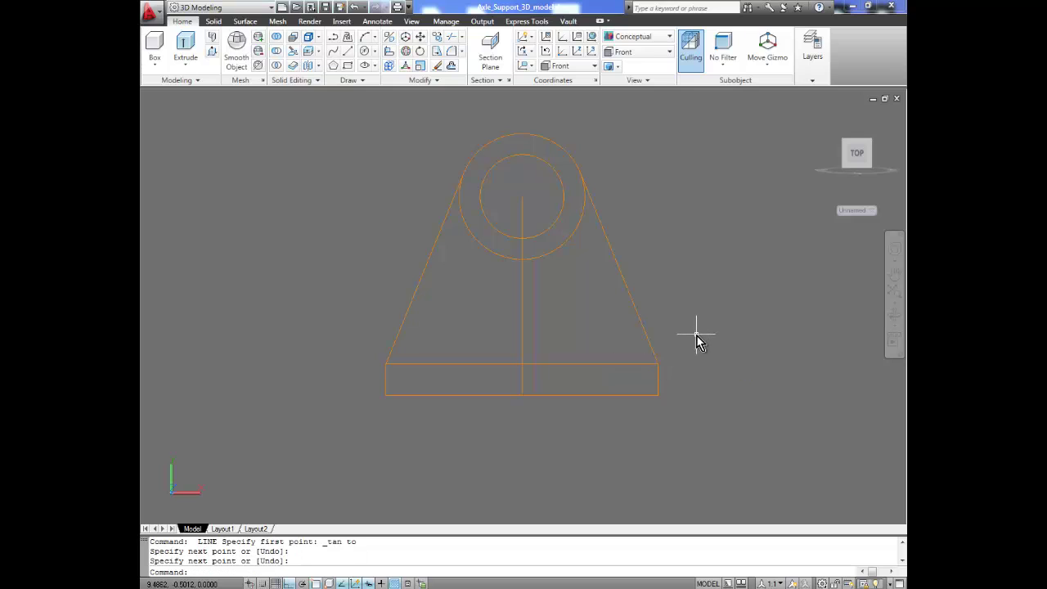
Erase the vertical centre line and view the profile in SE Isometric.
left_click(522, 335)
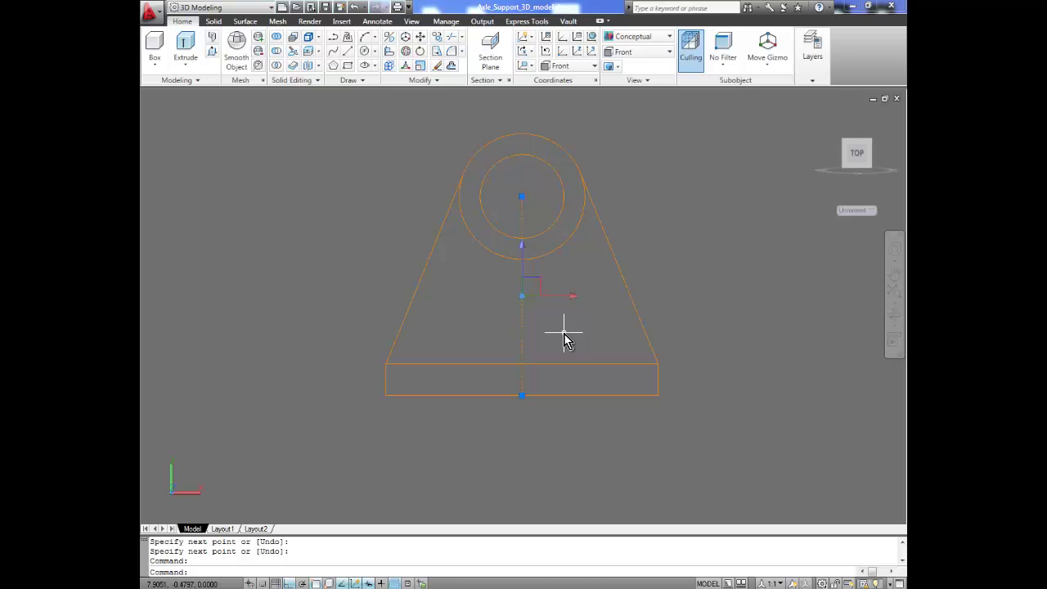
key("Delete")
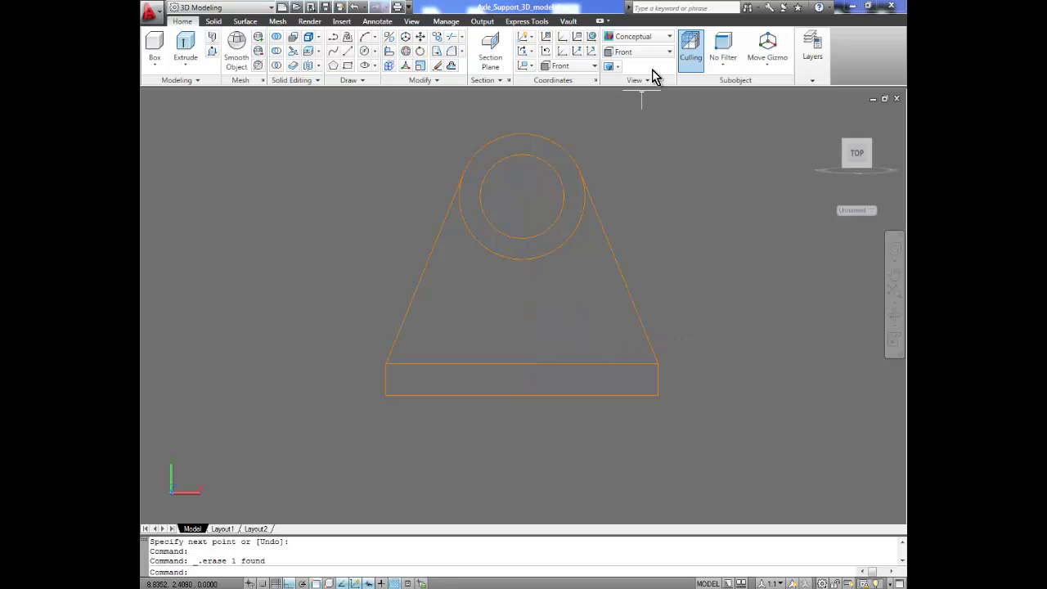
left_click(668, 52)
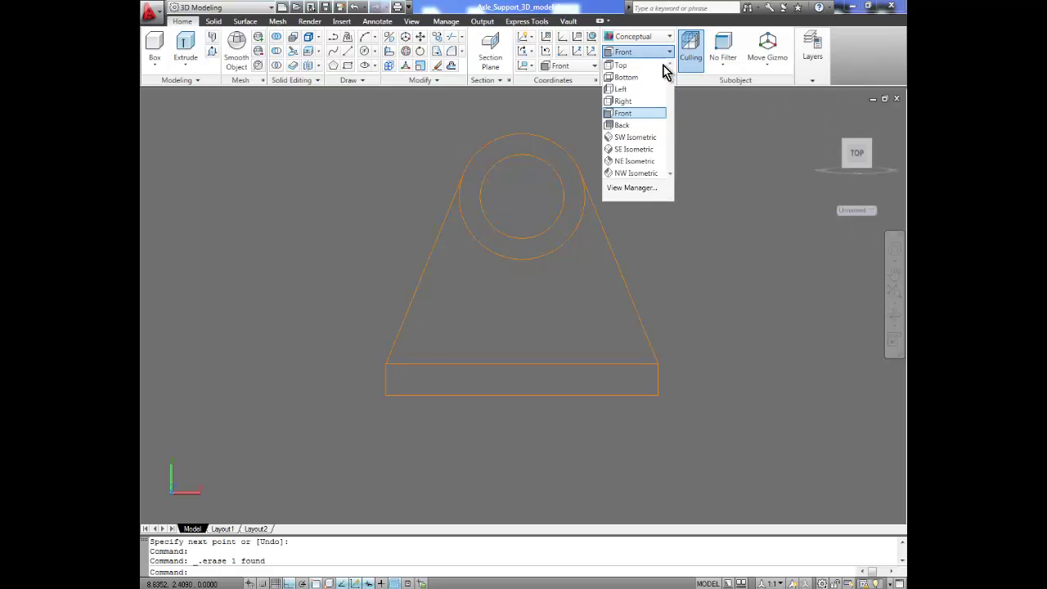
left_click(651, 150)
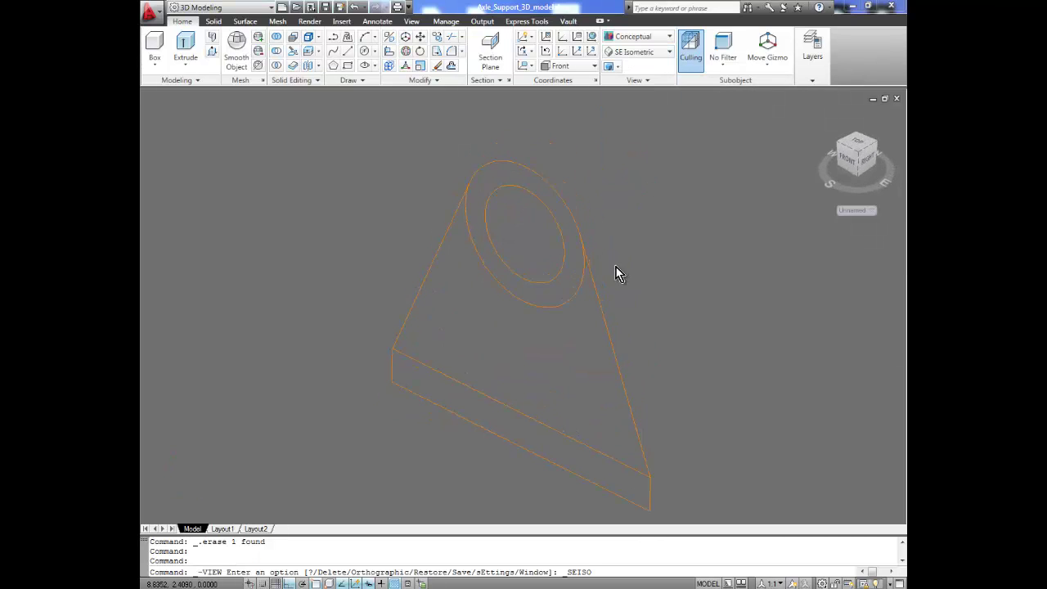
middle_click_drag(553, 383, 543, 335)
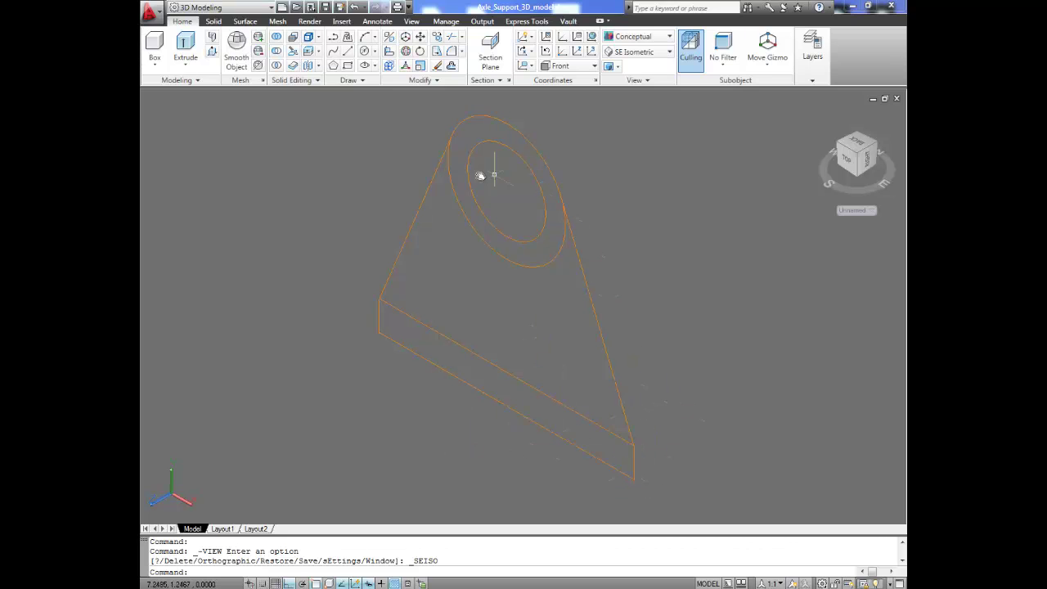
Press-pull the base rectangle to a height of 1.5.
left_click(211, 59)
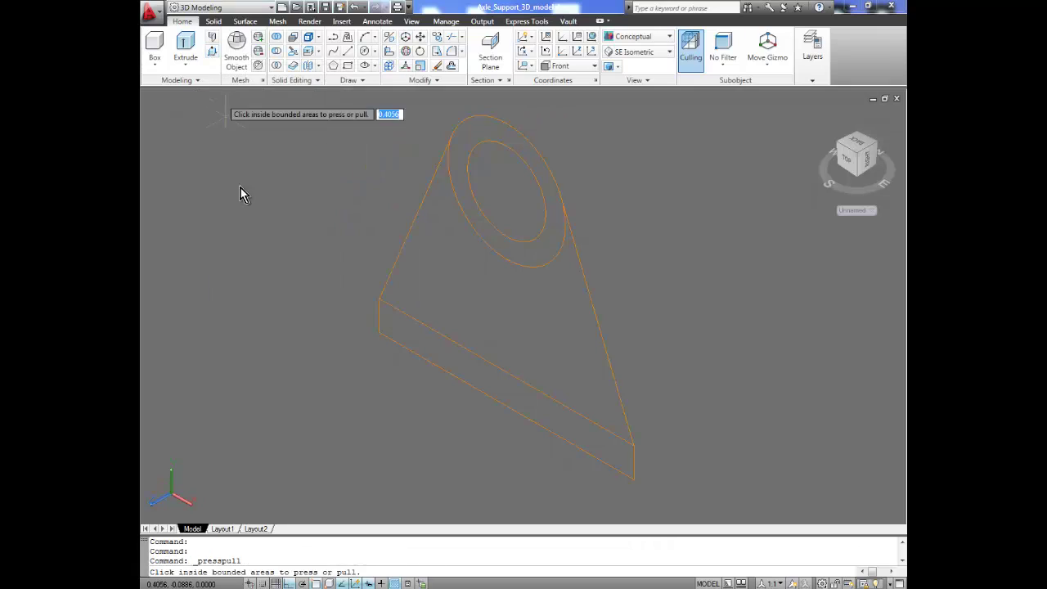
left_click(486, 381)
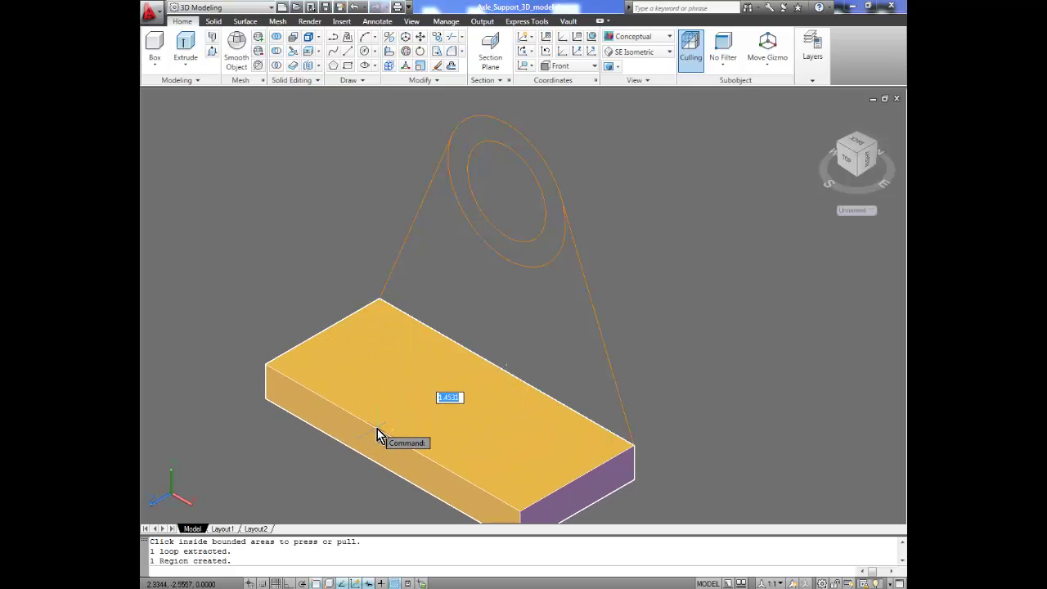
type("1.5")
key("Return")
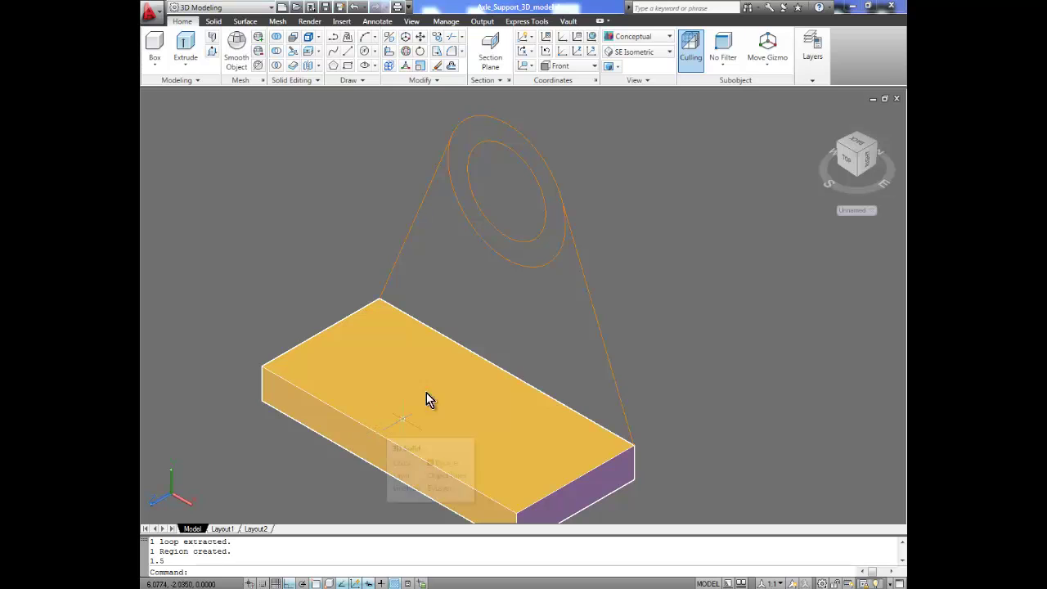
Press-pull the upright profile into a 0.375-thick plate.
key("Return")
left_click(512, 343)
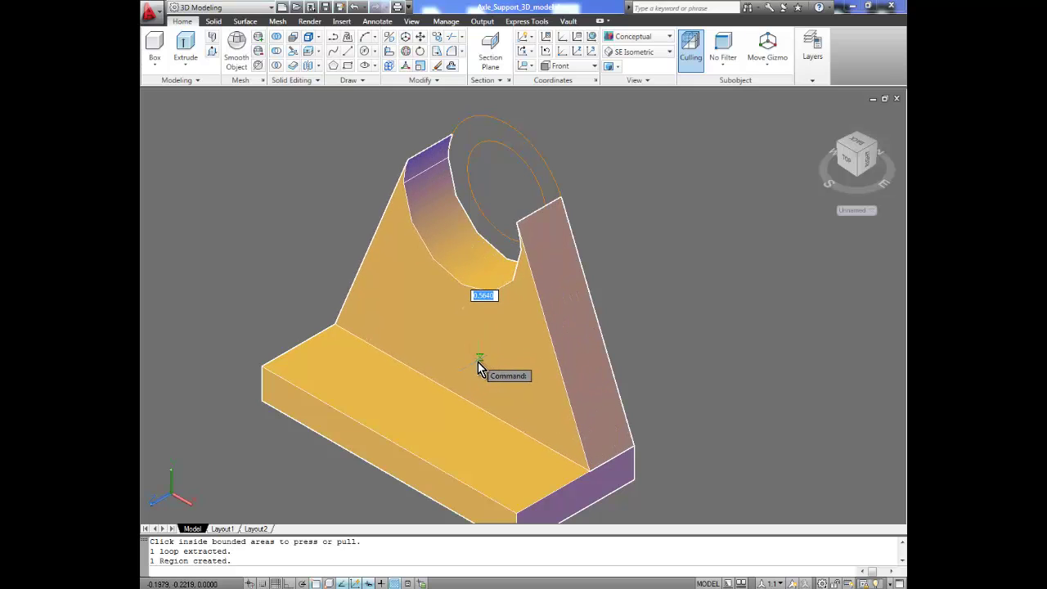
type(".375")
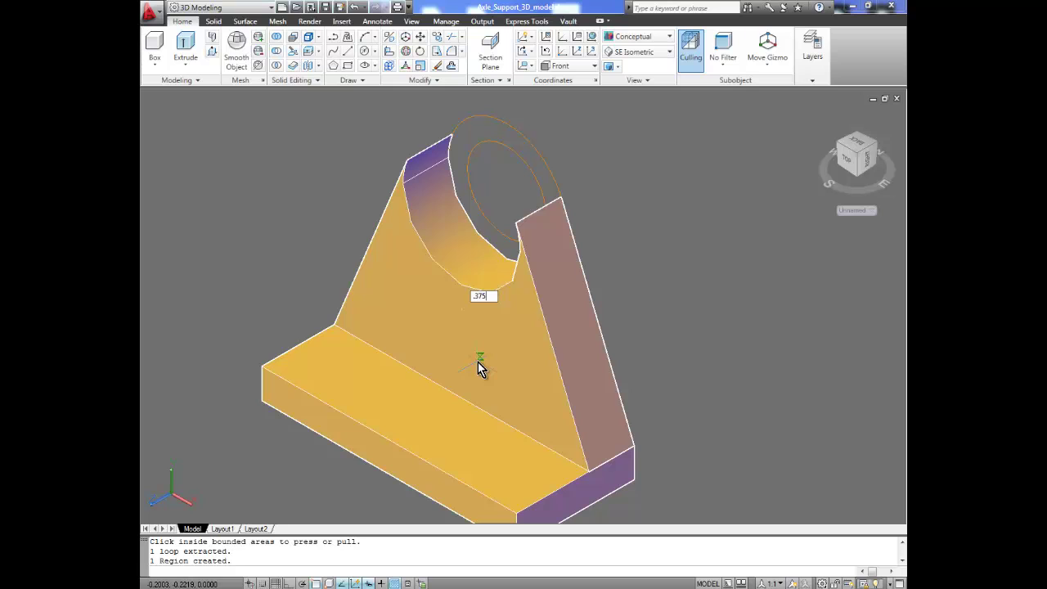
key("Return")
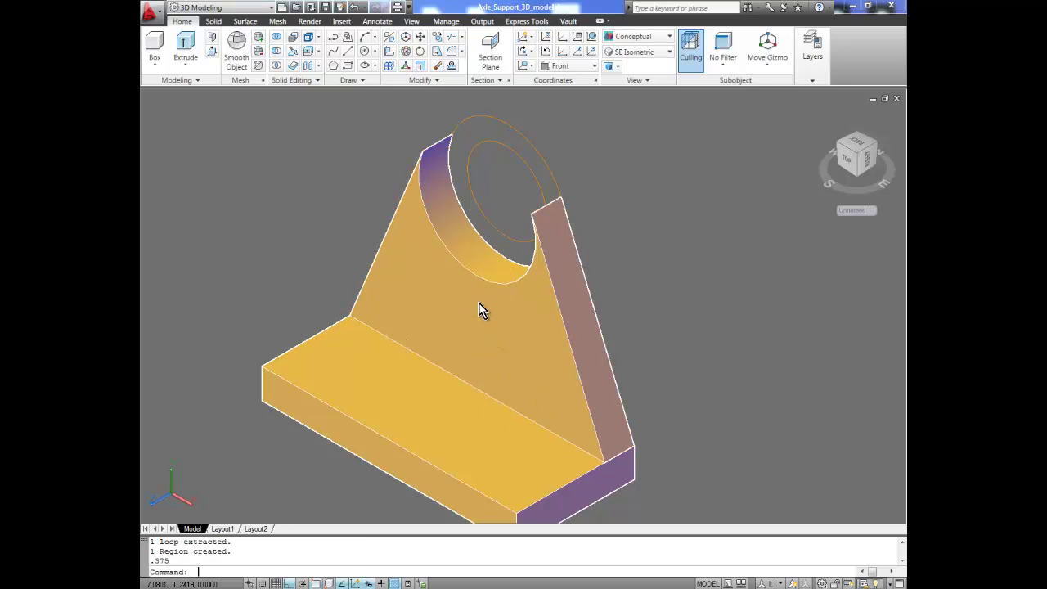
Press-pull the inner circle 0.375 to bore a hole through the boss.
key("Return")
left_click(490, 242)
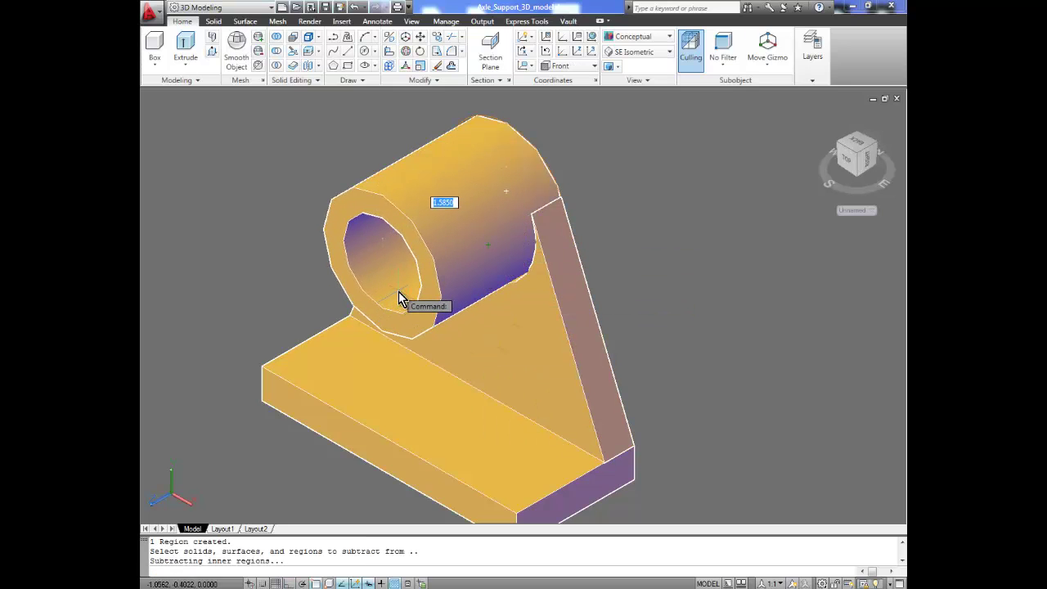
type(".375")
key("Return")
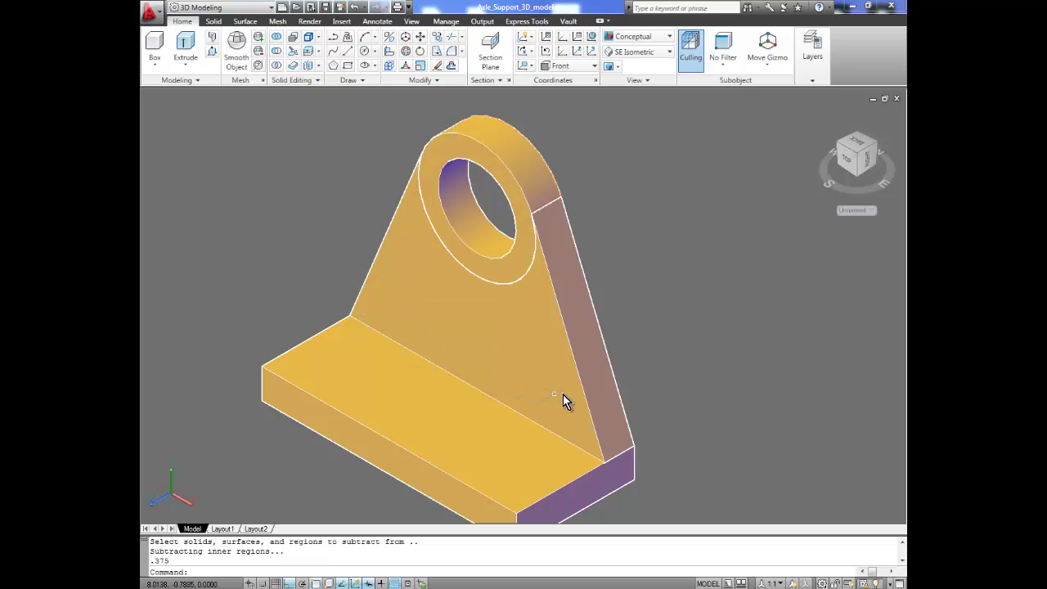
middle_click_drag(643, 404, 511, 276, "shift")
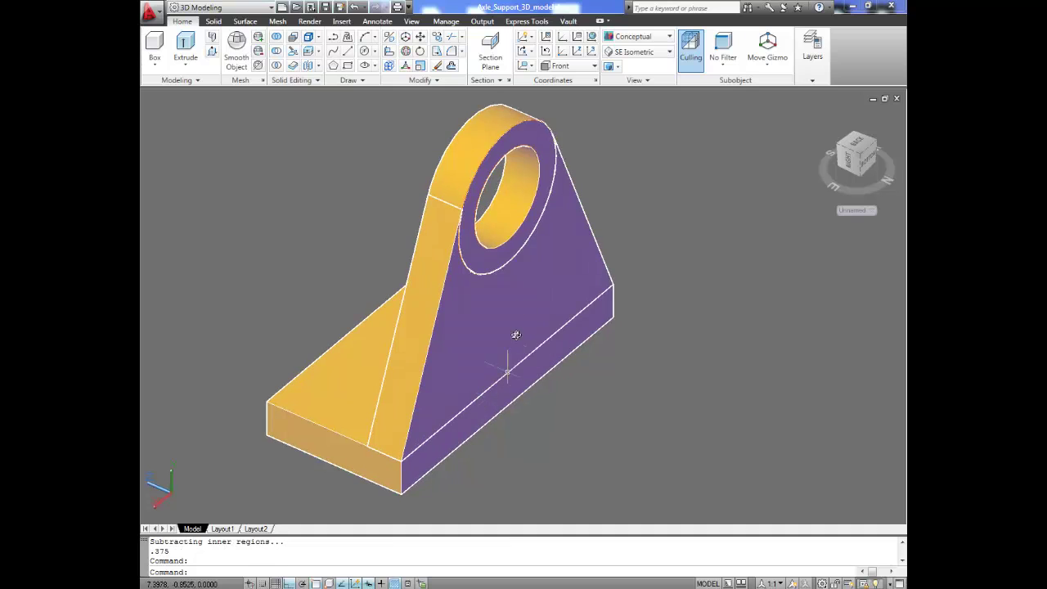
Press-pull the ring around the hole out 0.125 on the back of the upright.
key("Return")
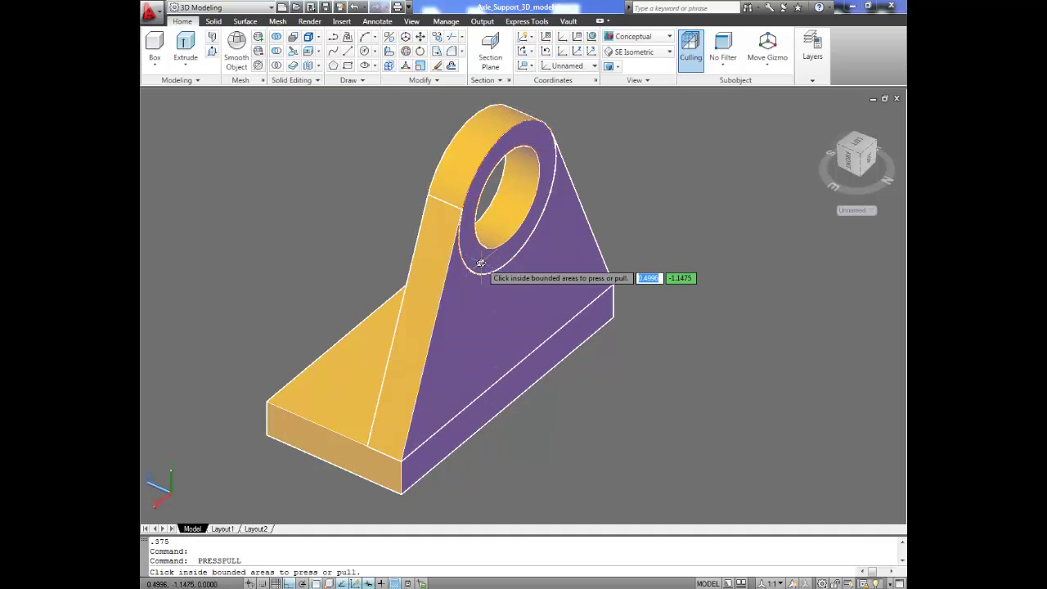
left_click(484, 261)
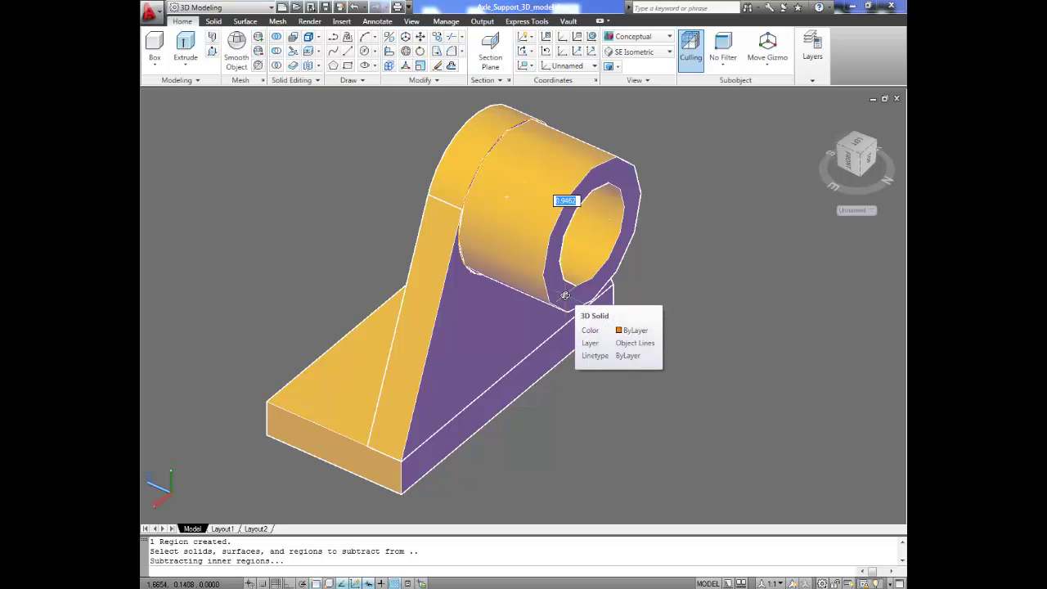
type(".1")
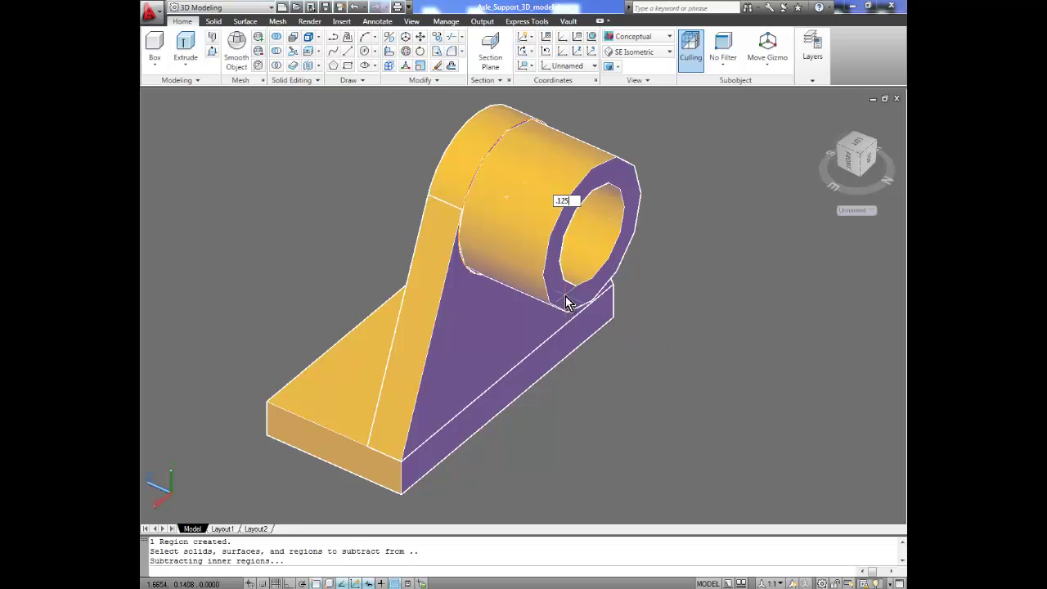
type("25")
key("Return")
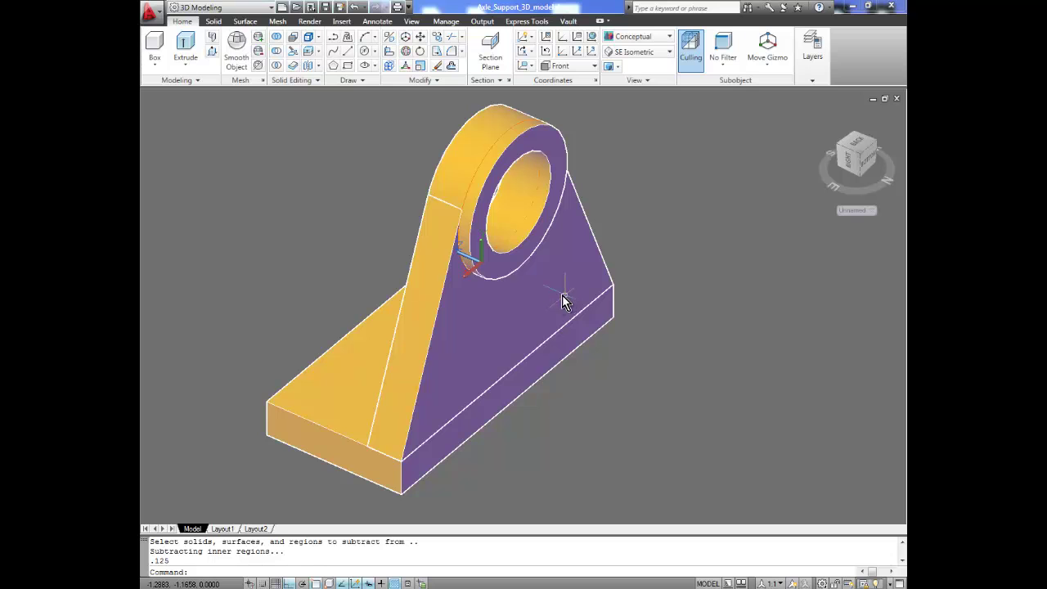
middle_click_drag(316, 472, 442, 463, "shift")
scroll(440, 460, "up", 5)
scroll(439, 458, "down", 10)
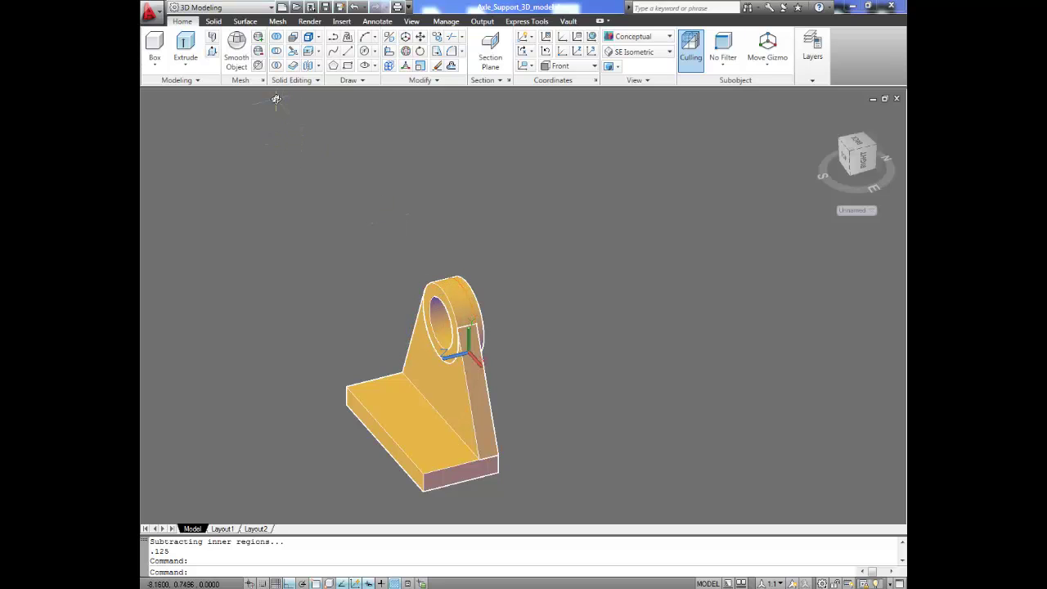
Window-select the base, upright plate and boss pieces and union them into one solid.
left_click(277, 39)
left_click(542, 453)
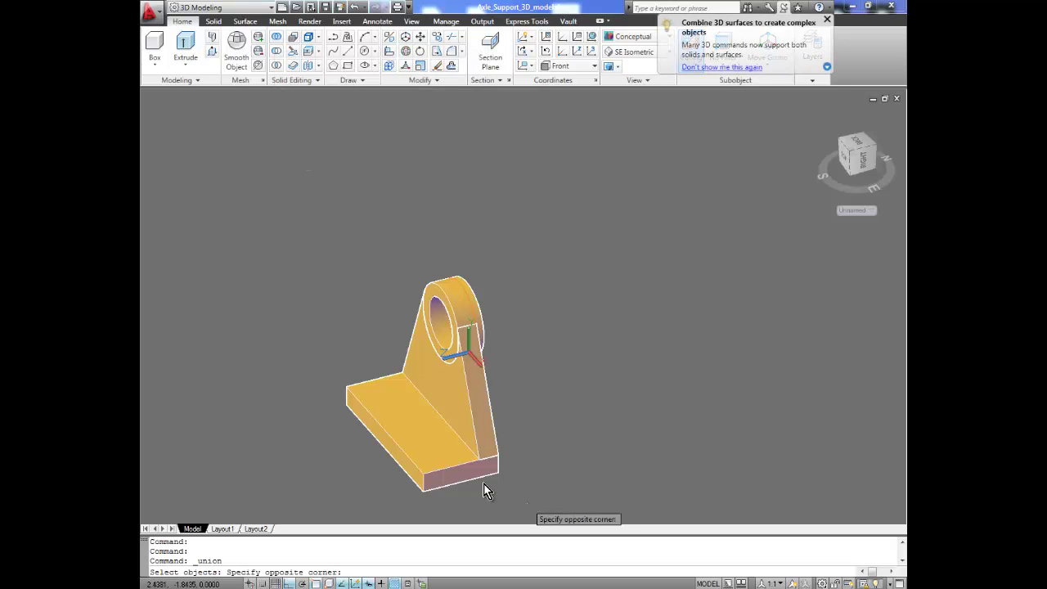
left_click(296, 241)
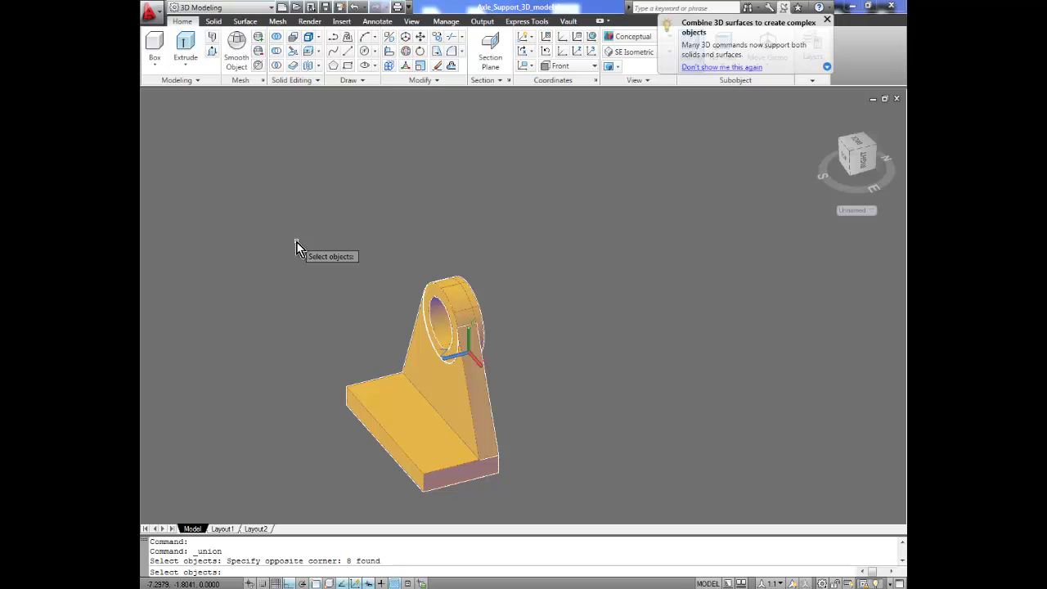
key("Return")
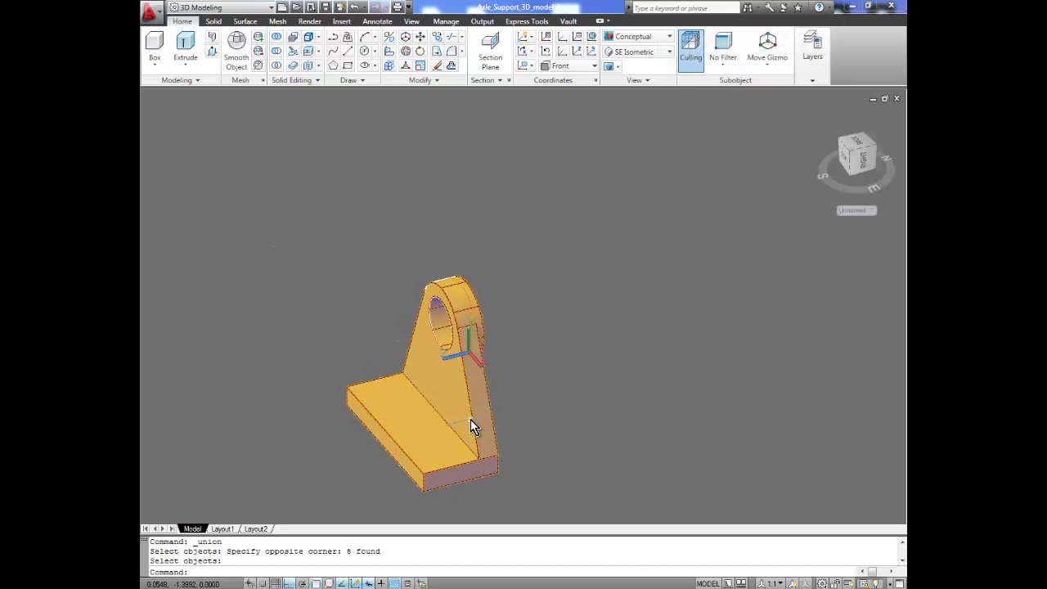
middle_click_drag(466, 414, 405, 327)
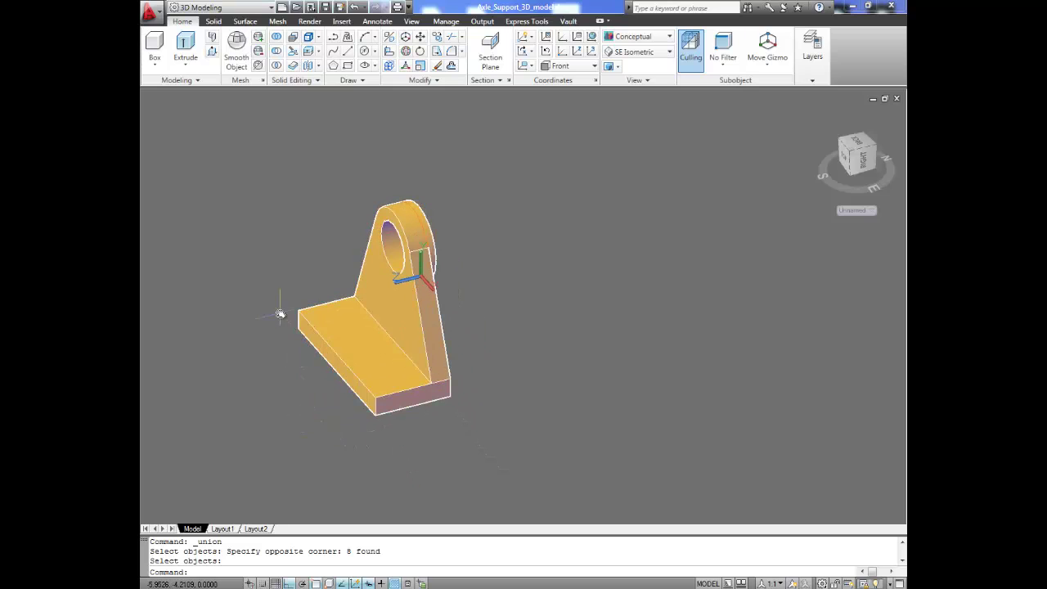
Move the bracket solid by its lower-right base corner to a spot right of the profile.
left_click(419, 38)
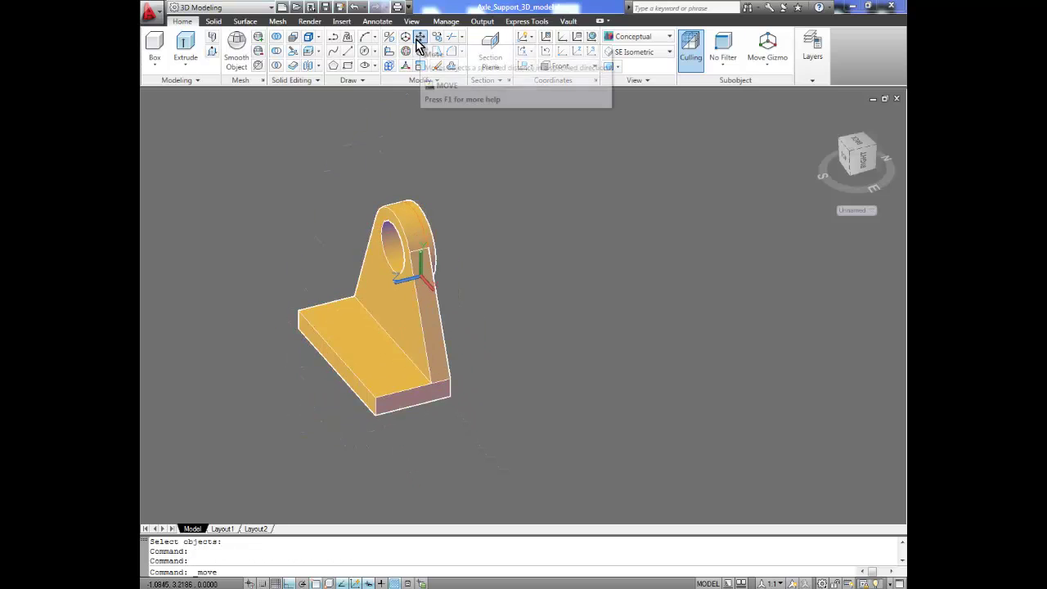
left_click(387, 369)
key("Return")
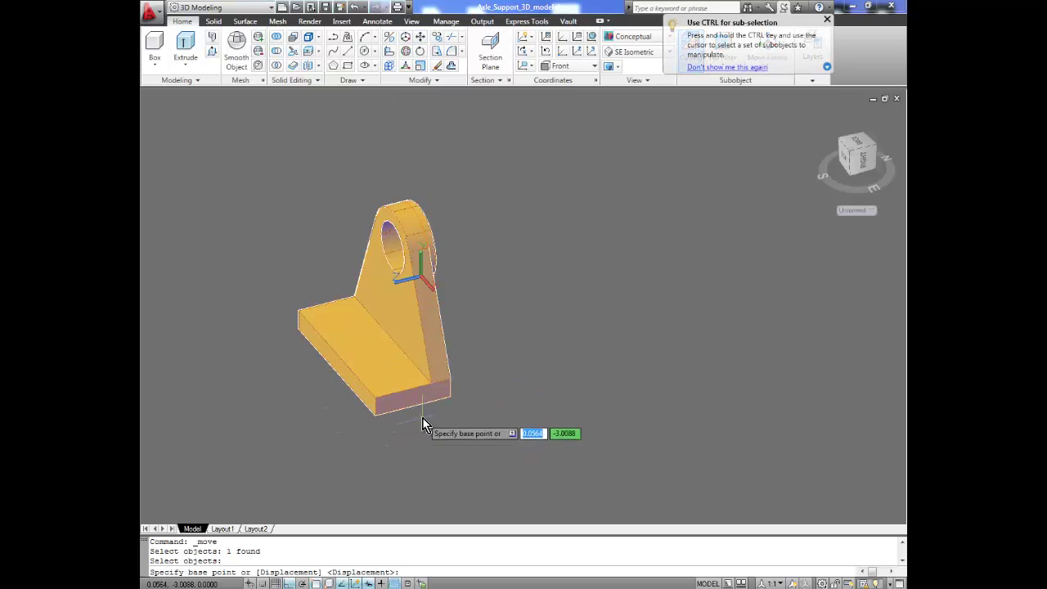
left_click(453, 402)
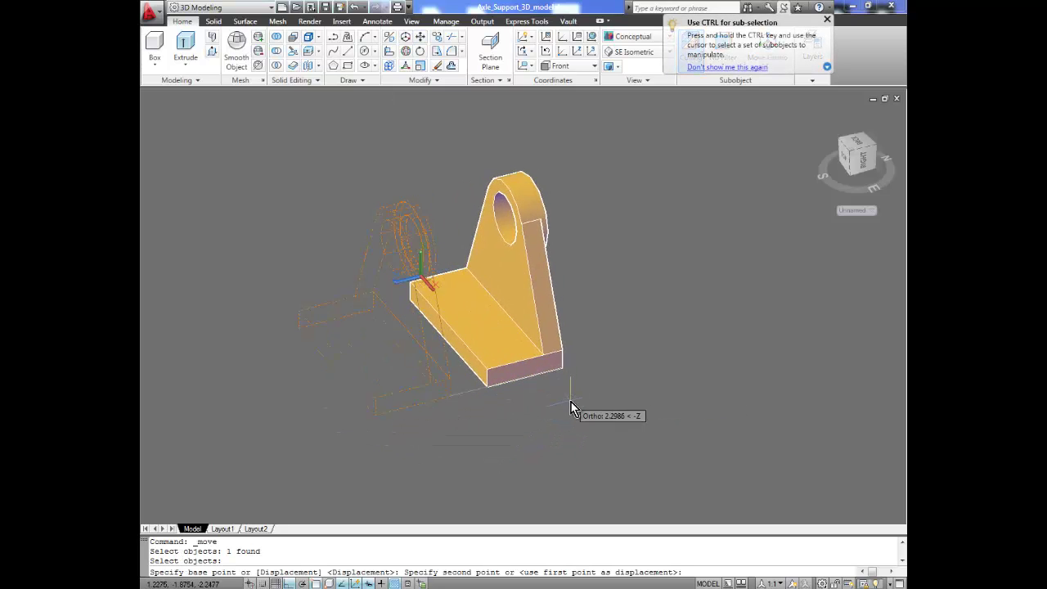
left_click(703, 365)
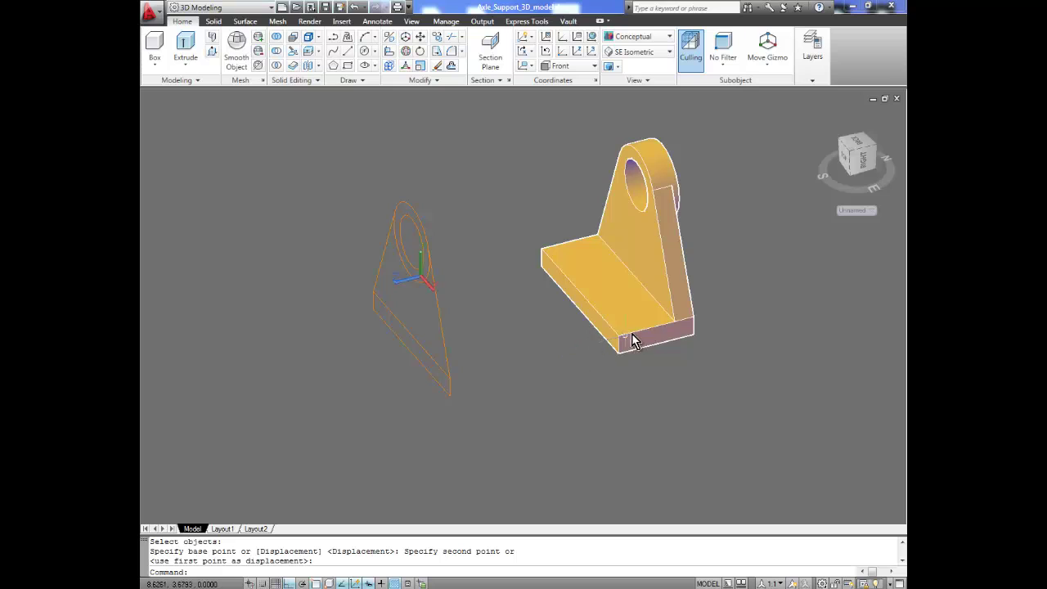
left_click(659, 294)
Fillet the base plate's front corner edge with a 0.5 radius.
left_click(452, 54)
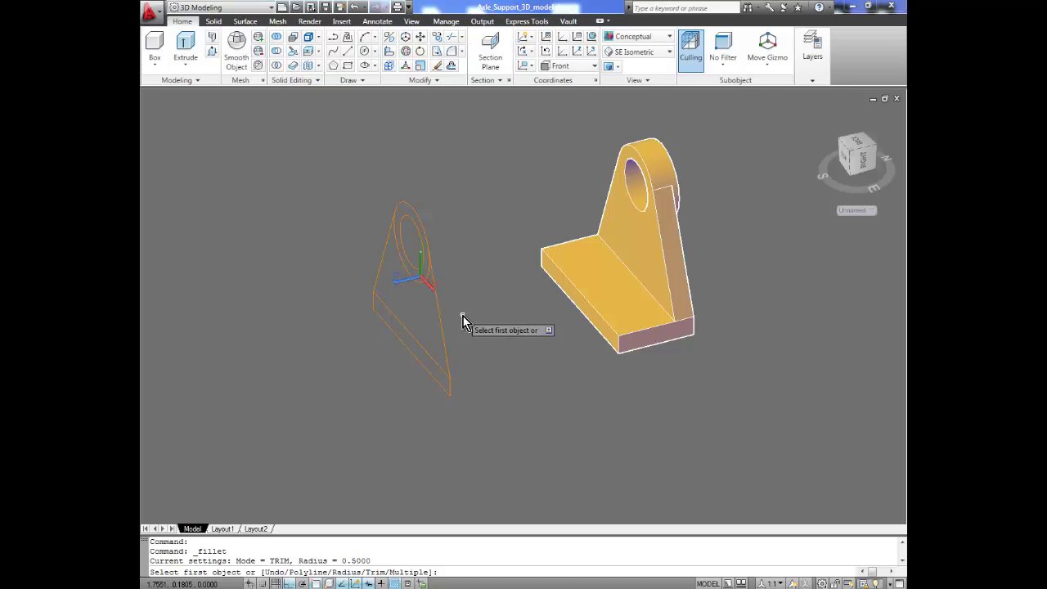
type("r")
key("Return")
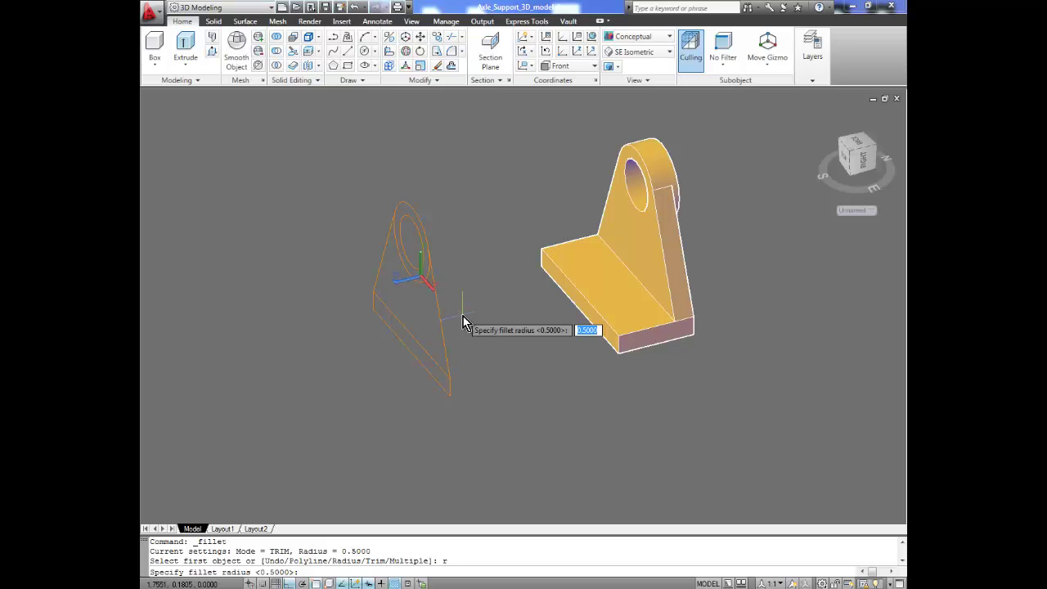
key("Return")
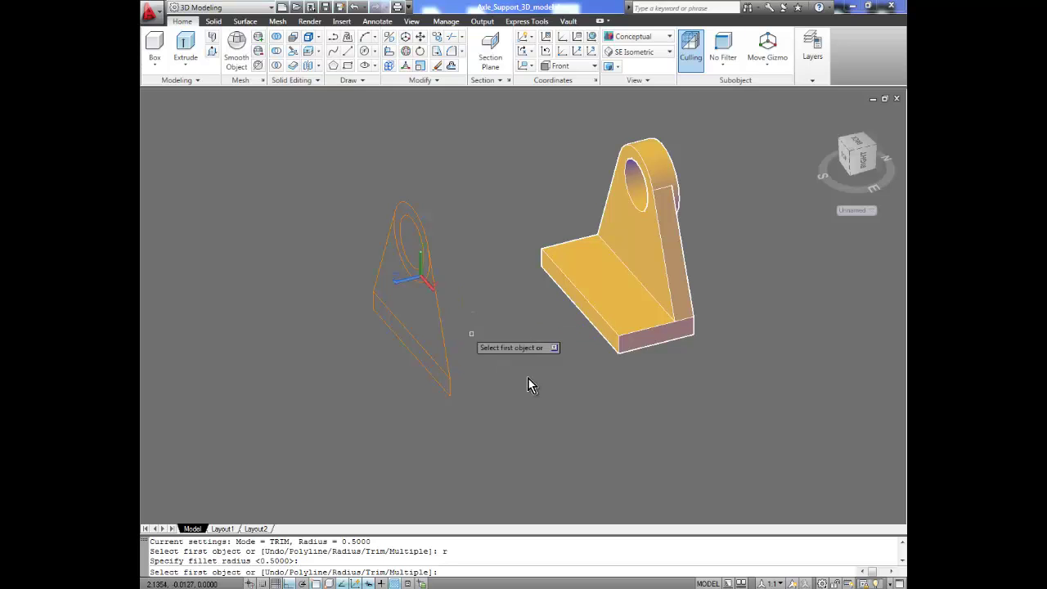
left_click(617, 352)
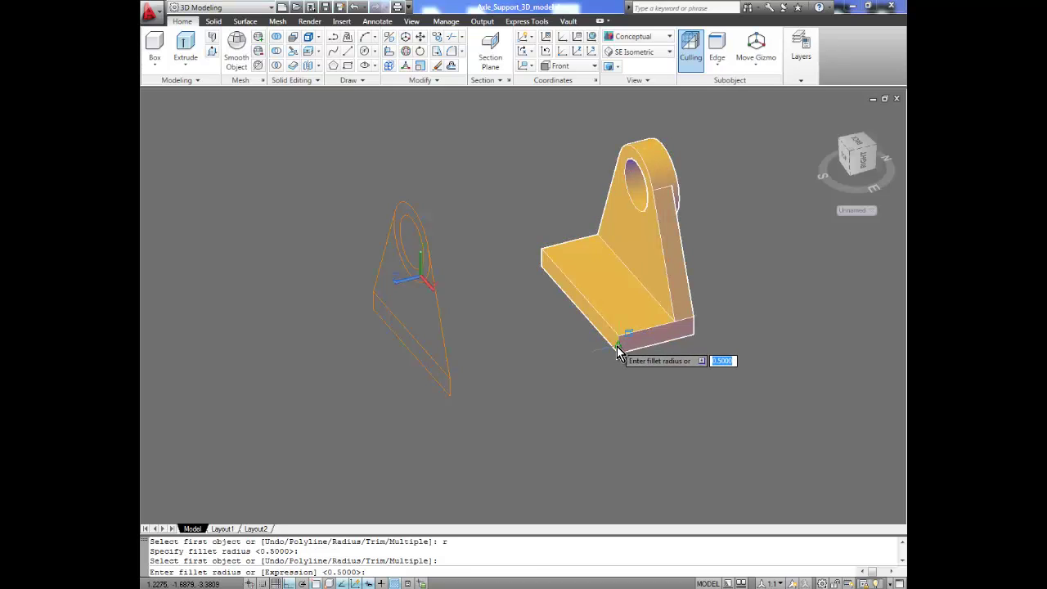
key("Return")
key("Return")
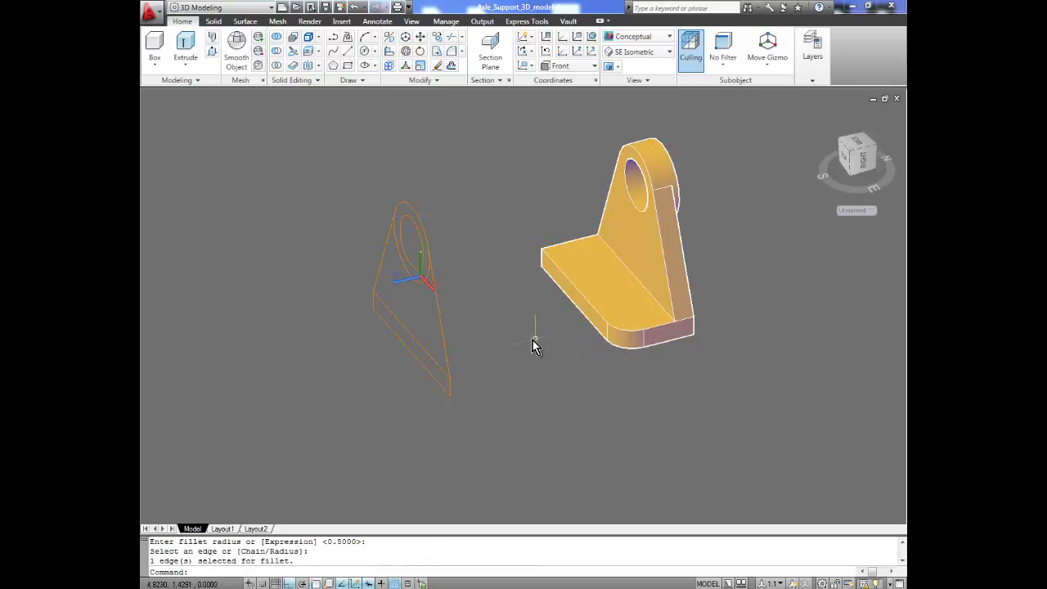
Fillet the base plate's far corner edge with the same 0.5 radius.
key("Return")
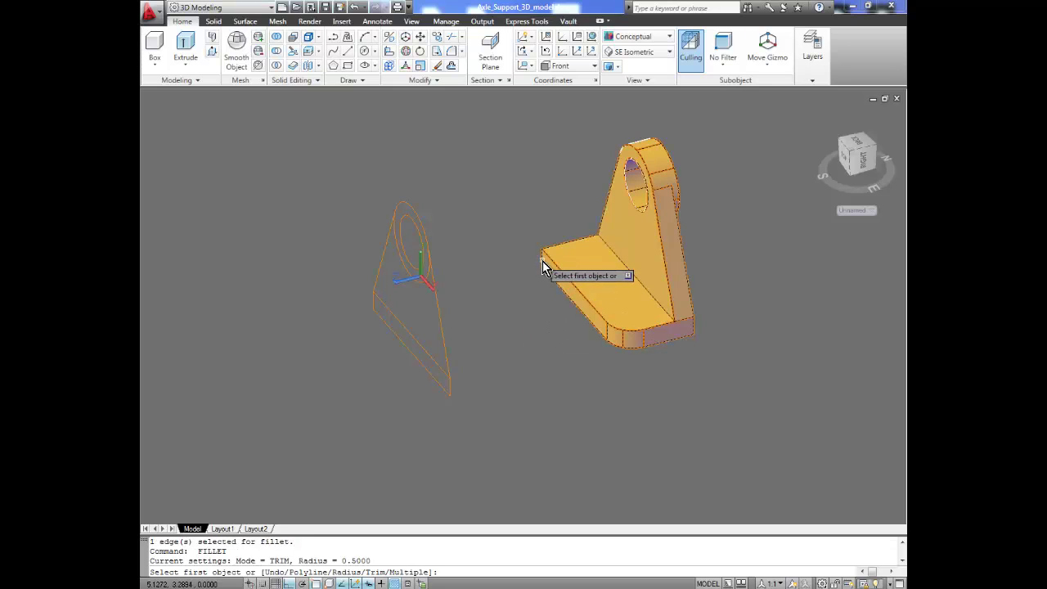
left_click(543, 263)
key("Return")
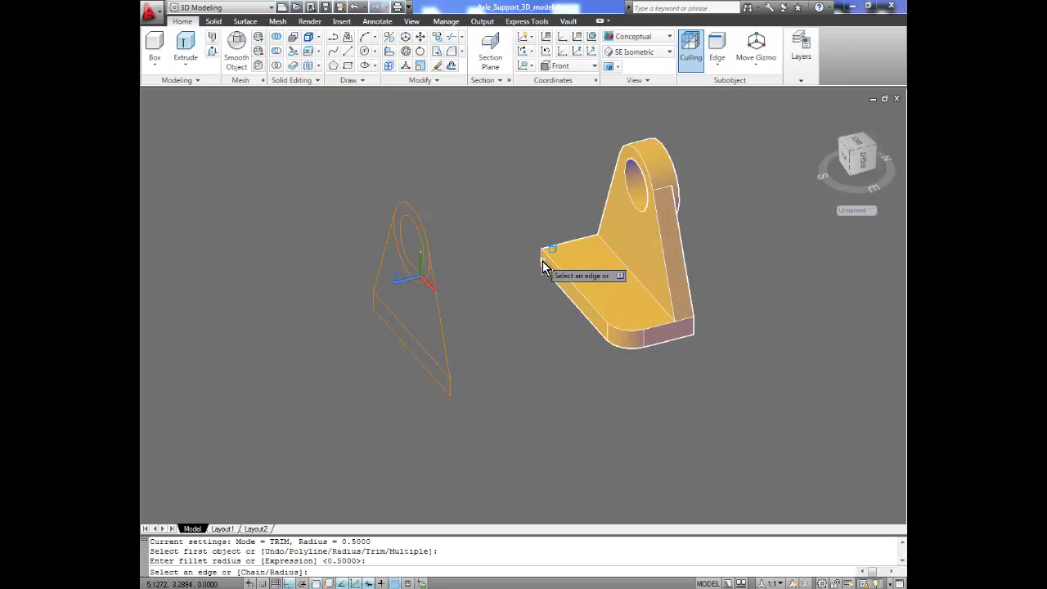
key("Return")
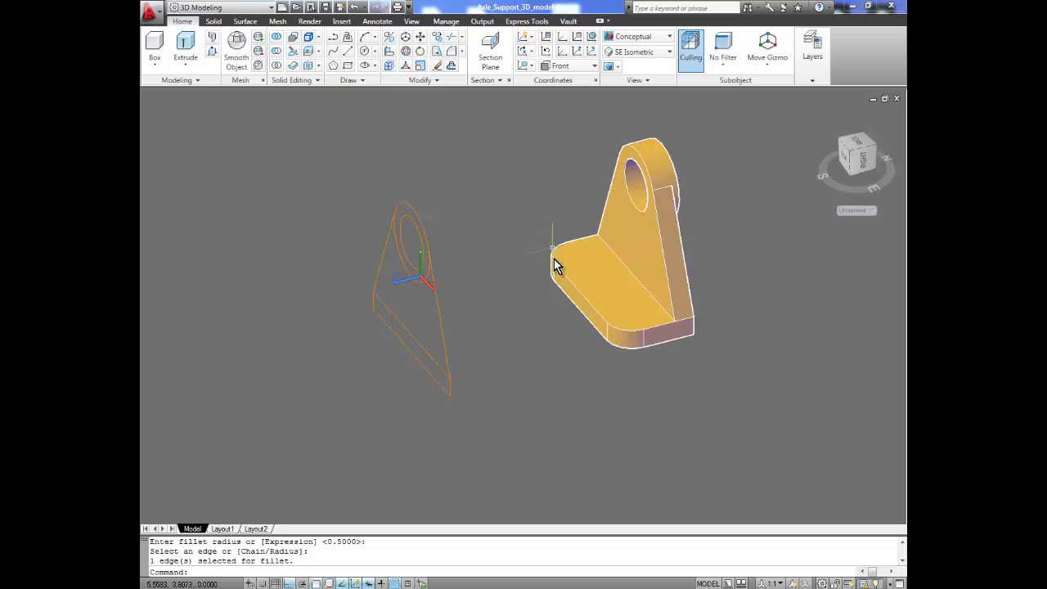
middle_click_drag(616, 383, 569, 347, "shift")
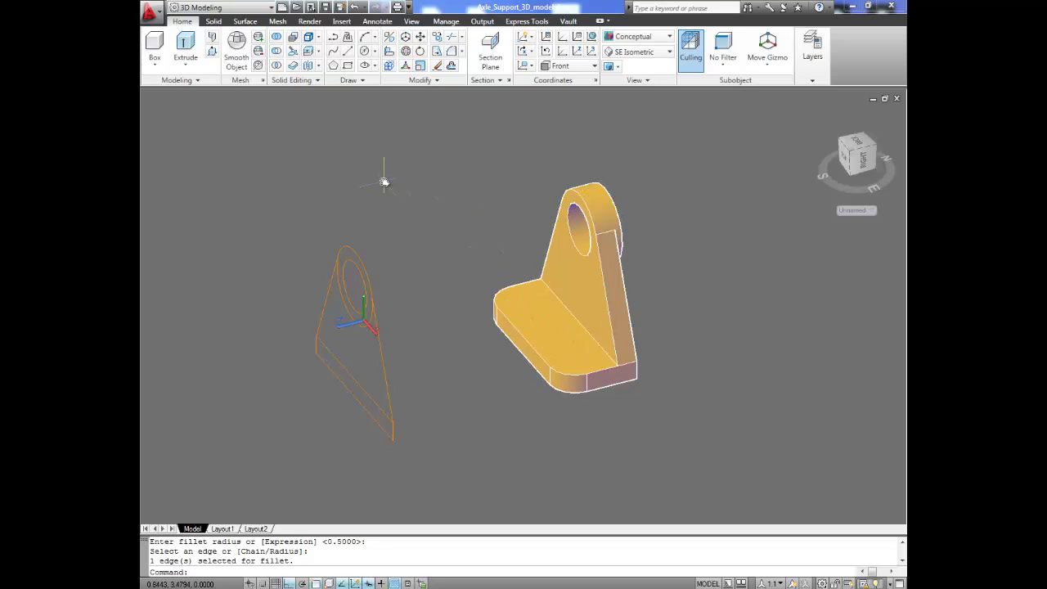
Draw 0.375-diameter circles centered on both rounded bolt corners of the base plate.
left_click(365, 58)
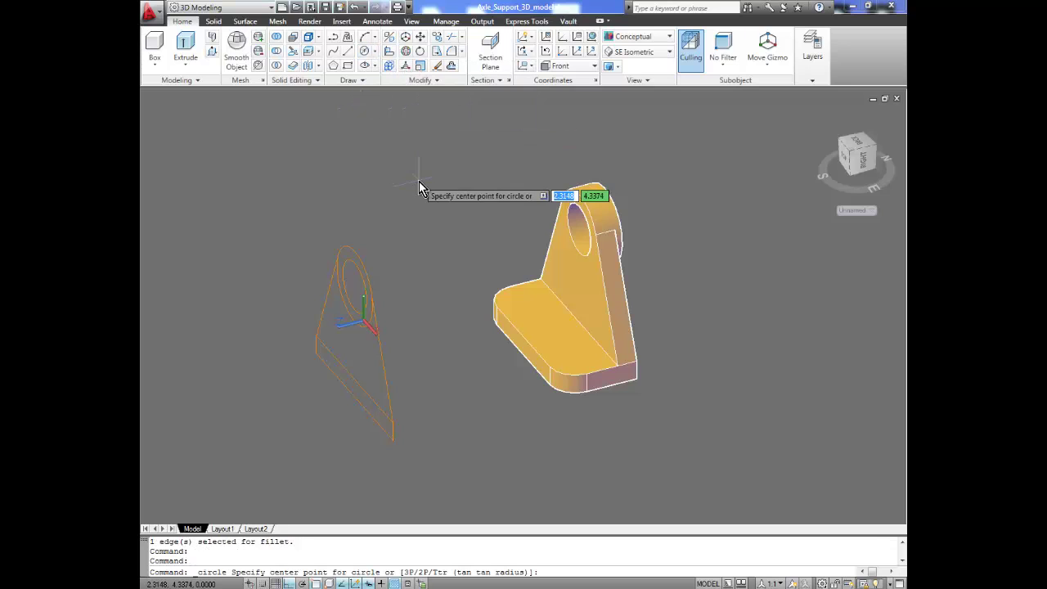
left_click(519, 301)
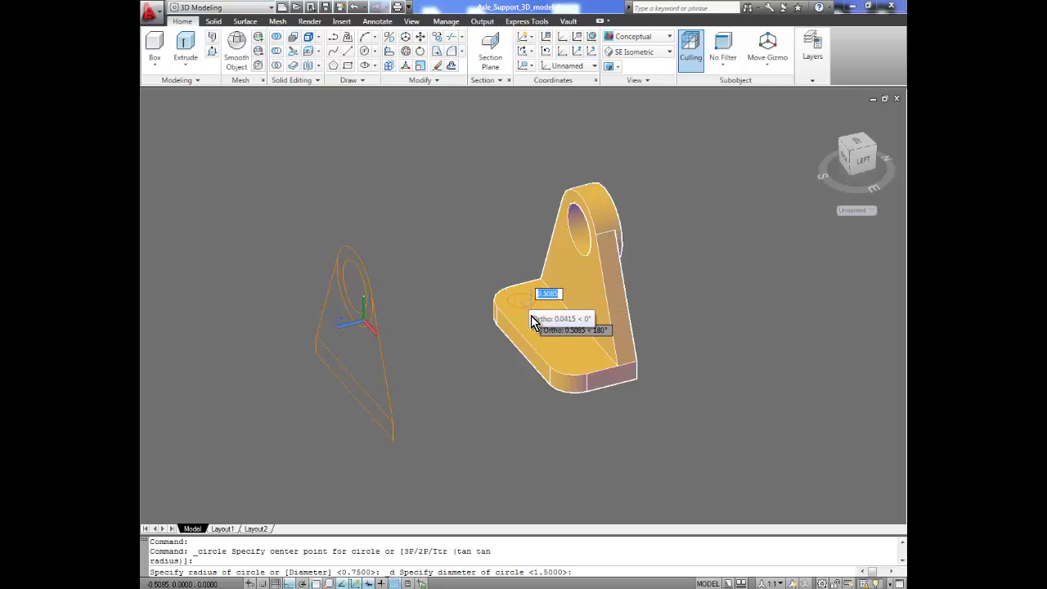
key("BackSpace")
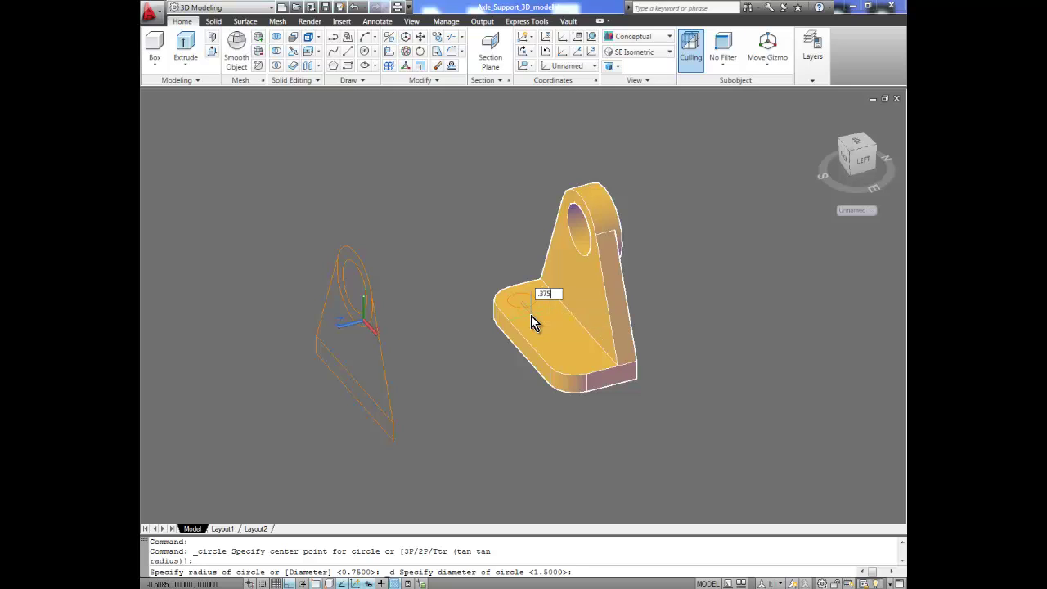
type(".375")
key("Return")
key("Return")
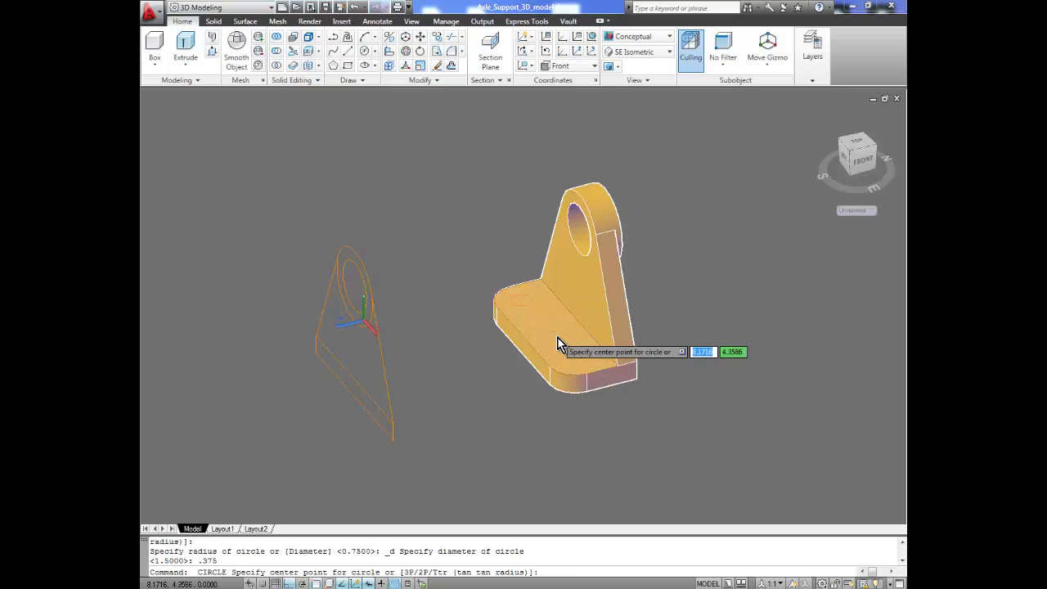
left_click(572, 369)
key("Escape")
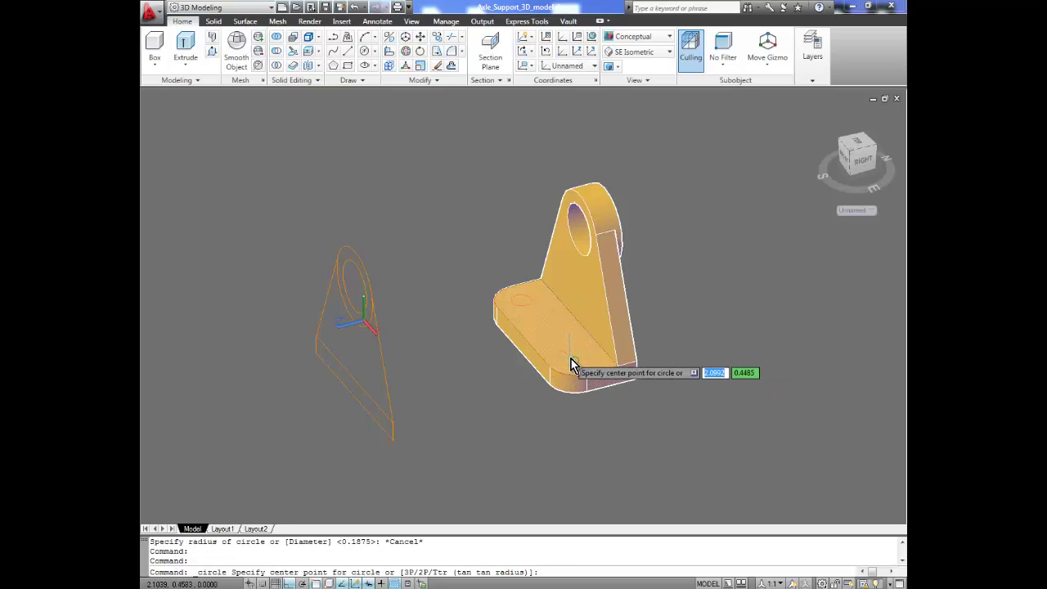
left_click(587, 360)
type("d")
key("Return")
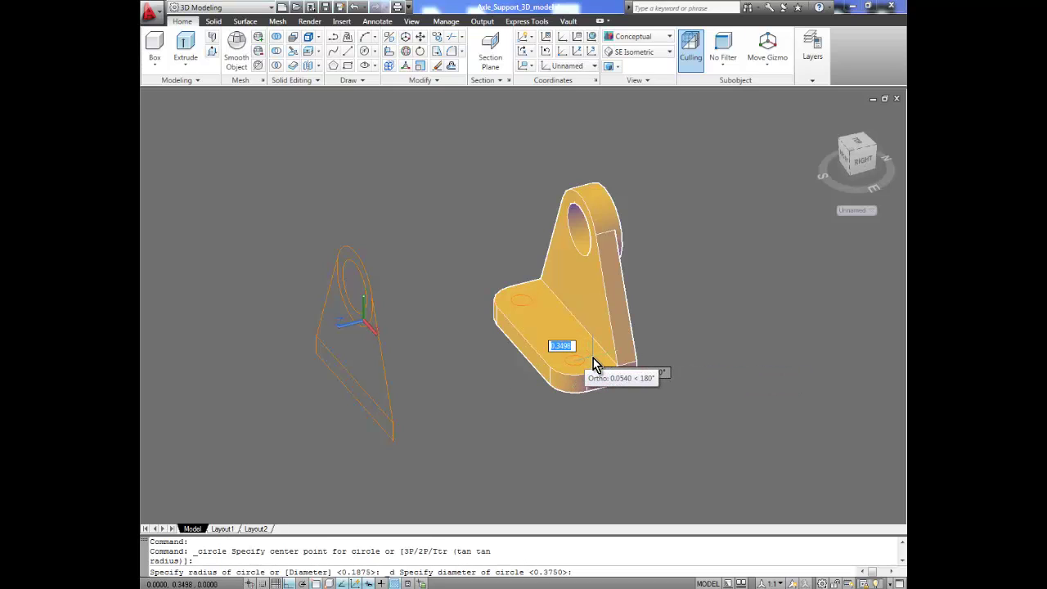
key("Return")
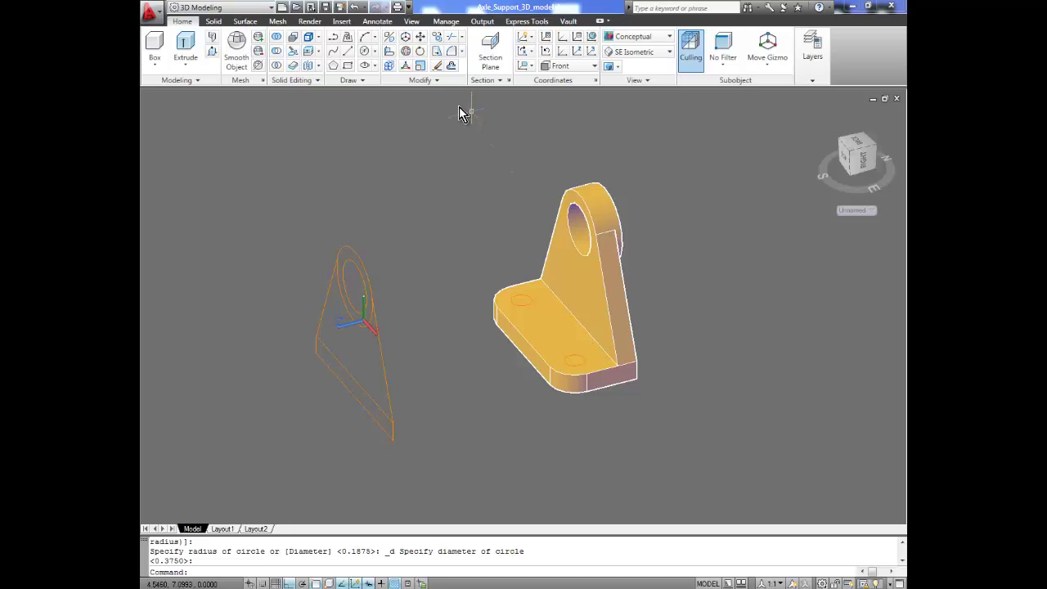
Add concentric 0.625-diameter circles at both bolt centers, the second with radius 0.3125.
left_click(365, 50)
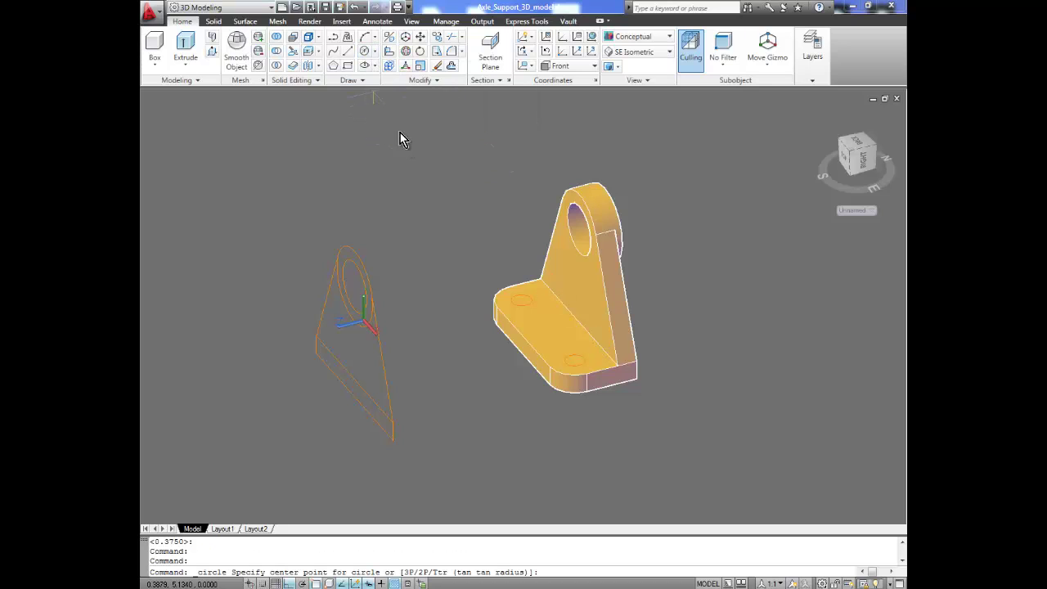
left_click(524, 301)
type("d")
key("Return")
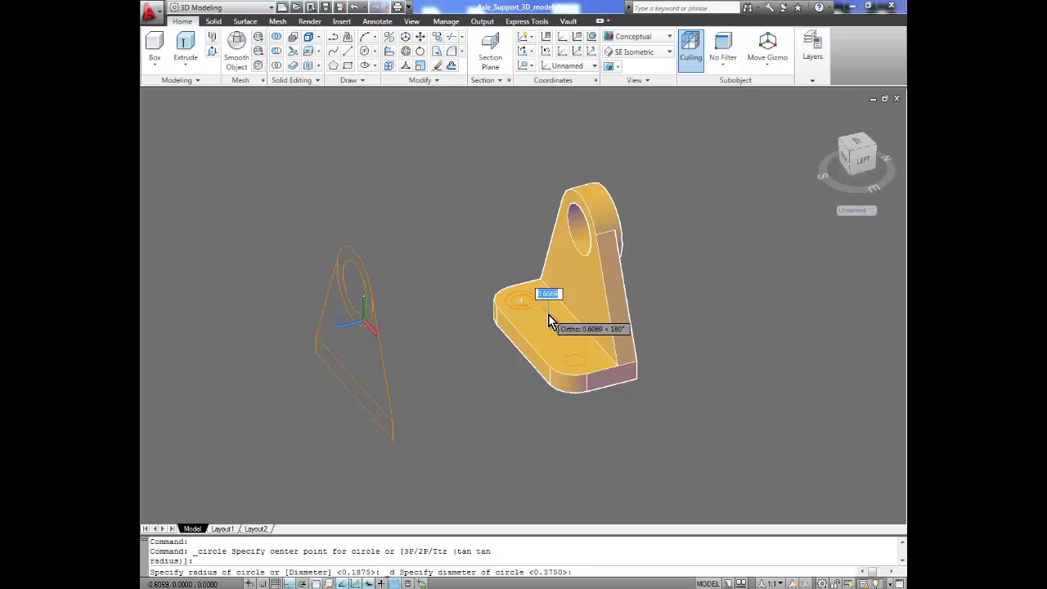
type(".")
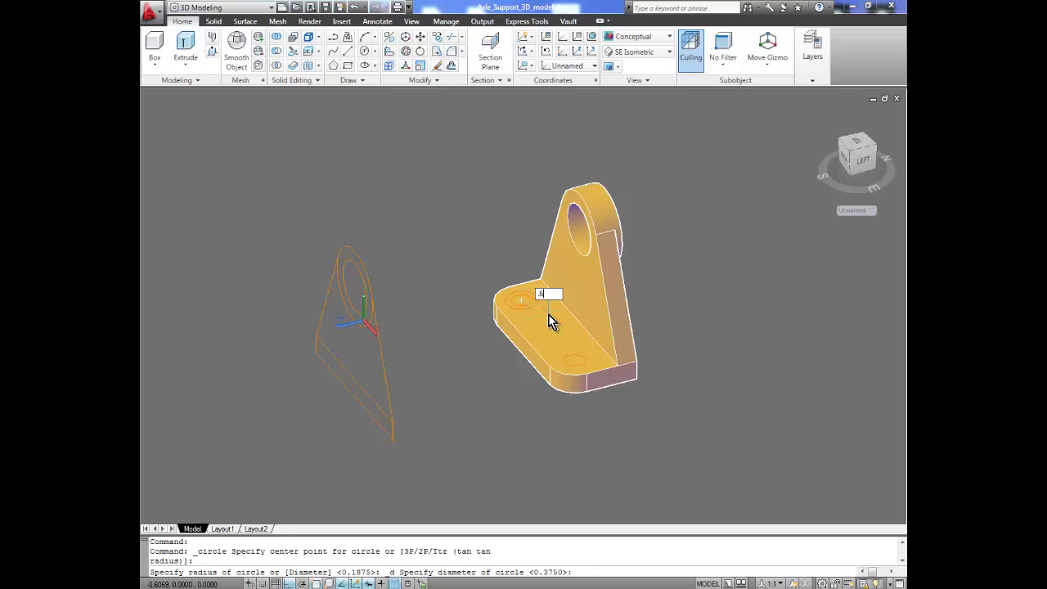
type("625")
key("Return")
key("Return")
left_click(576, 362)
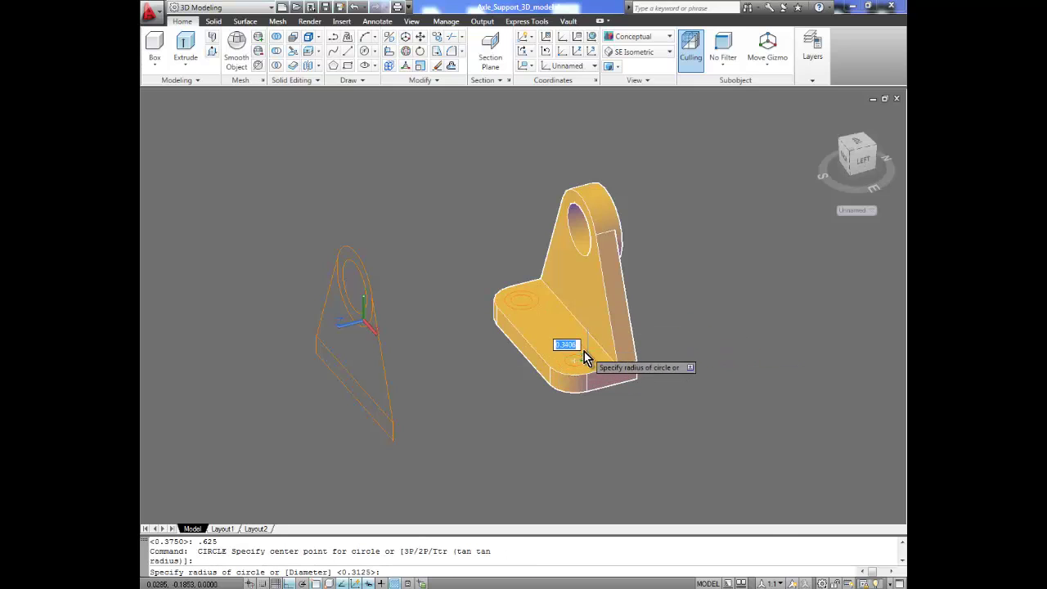
key("Return")
middle_click_drag(532, 368, 511, 311)
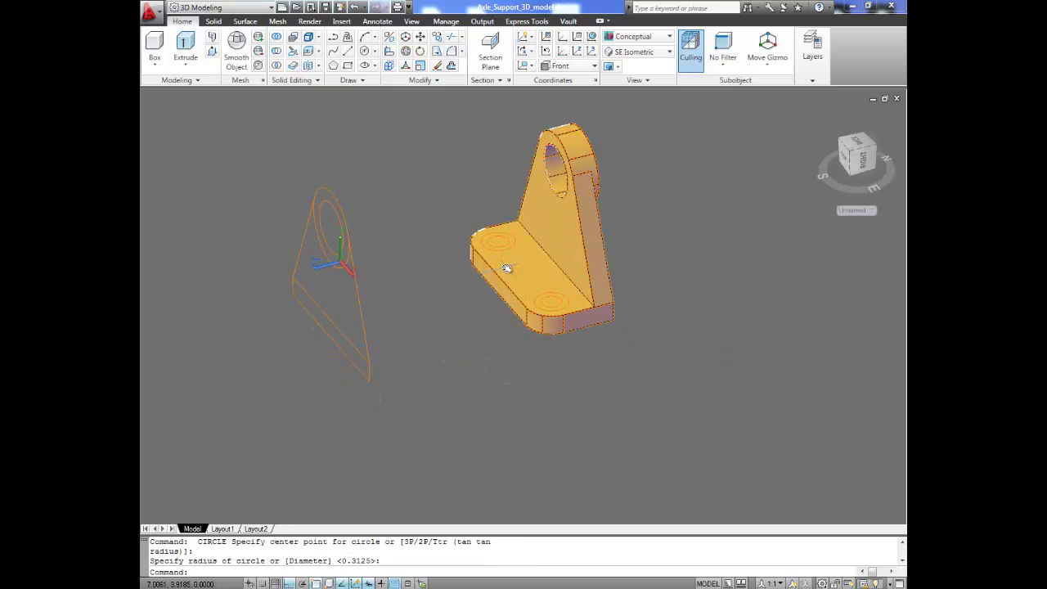
scroll(508, 265, "down", 3)
scroll(506, 266, "up", 5)
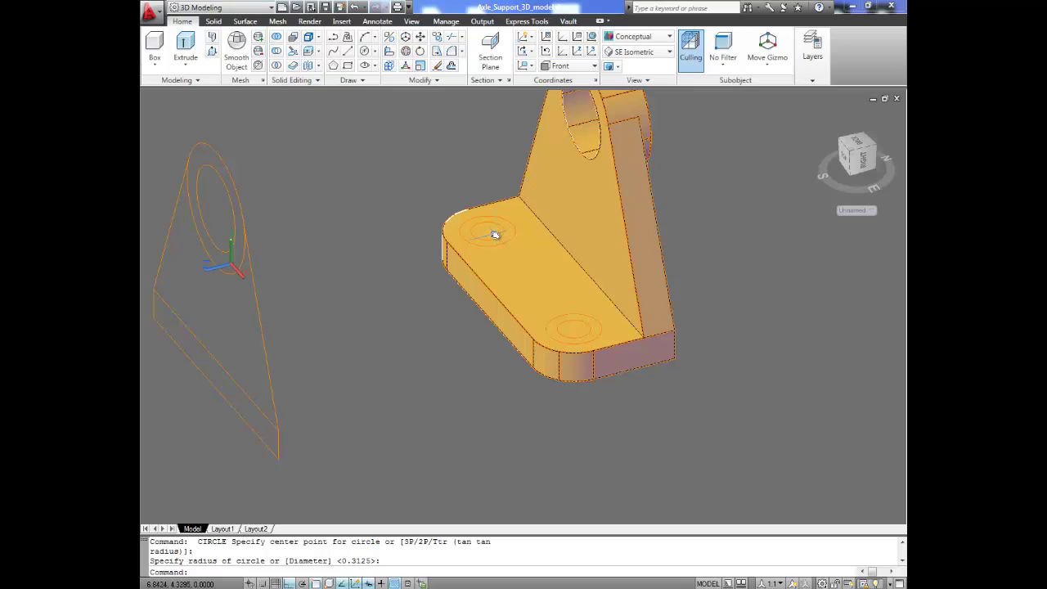
Press/Pull the upper and lower 0.375 inner circles down through the base plate.
left_click(210, 53)
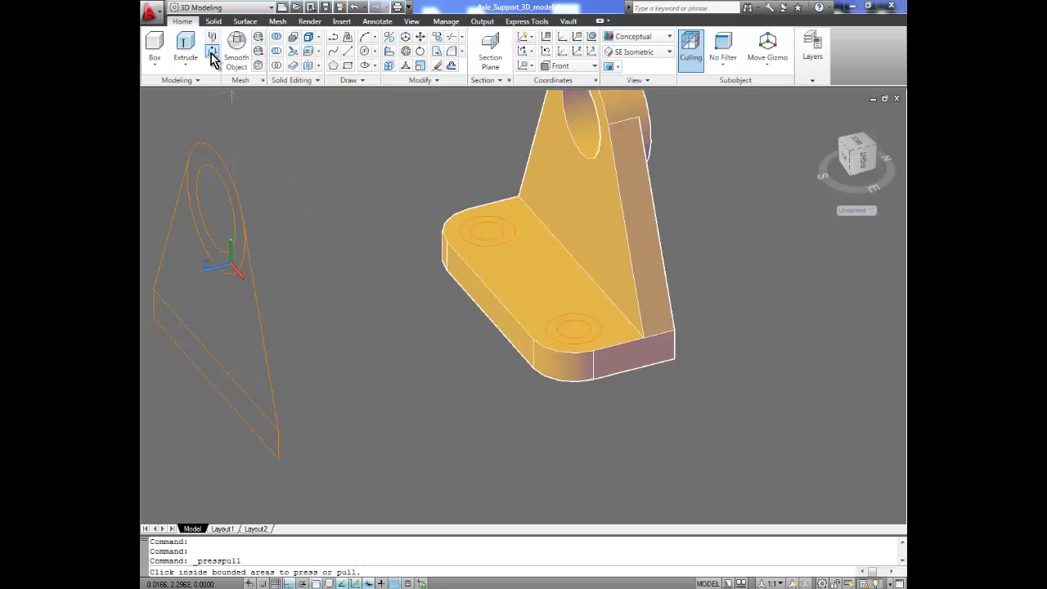
left_click(488, 237)
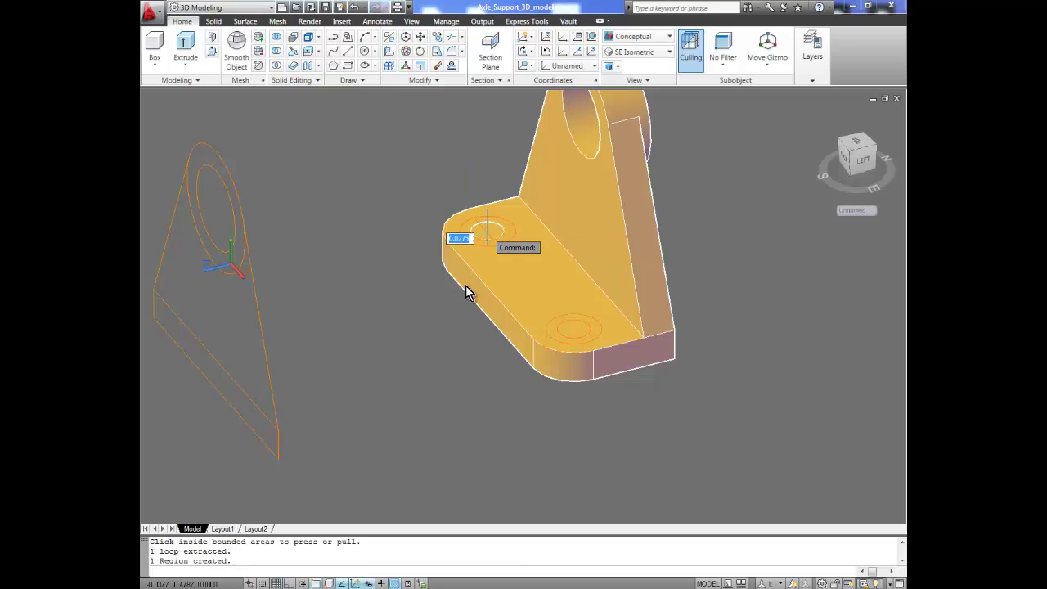
left_click(425, 389)
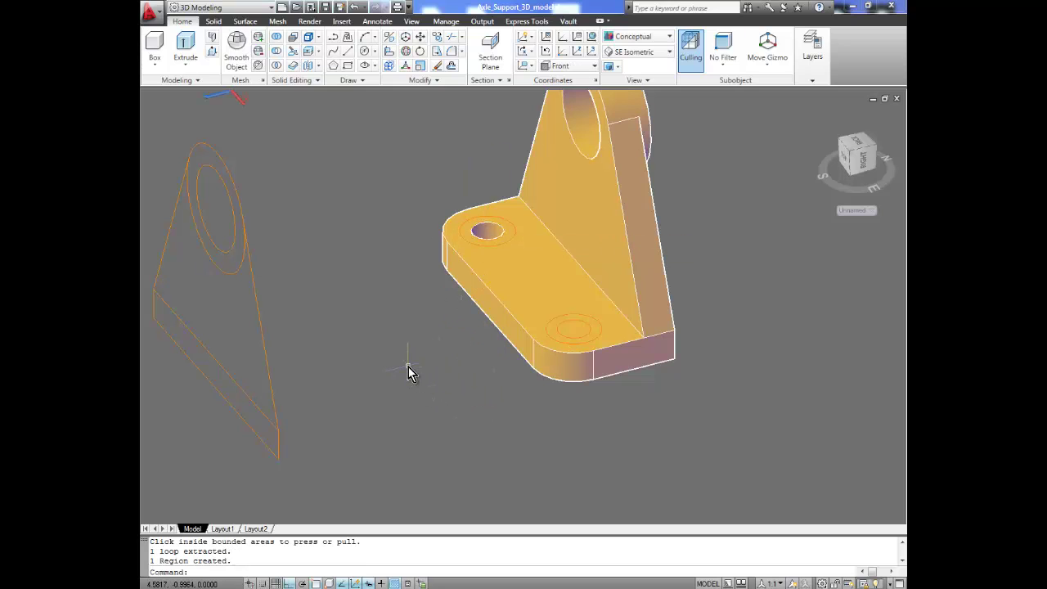
key("Return")
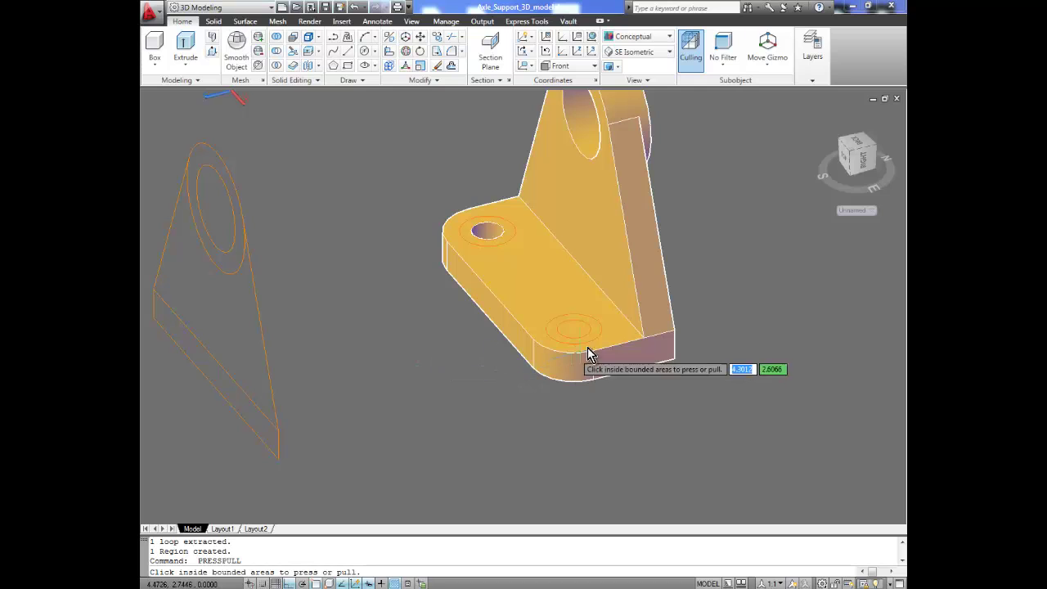
left_click(573, 332)
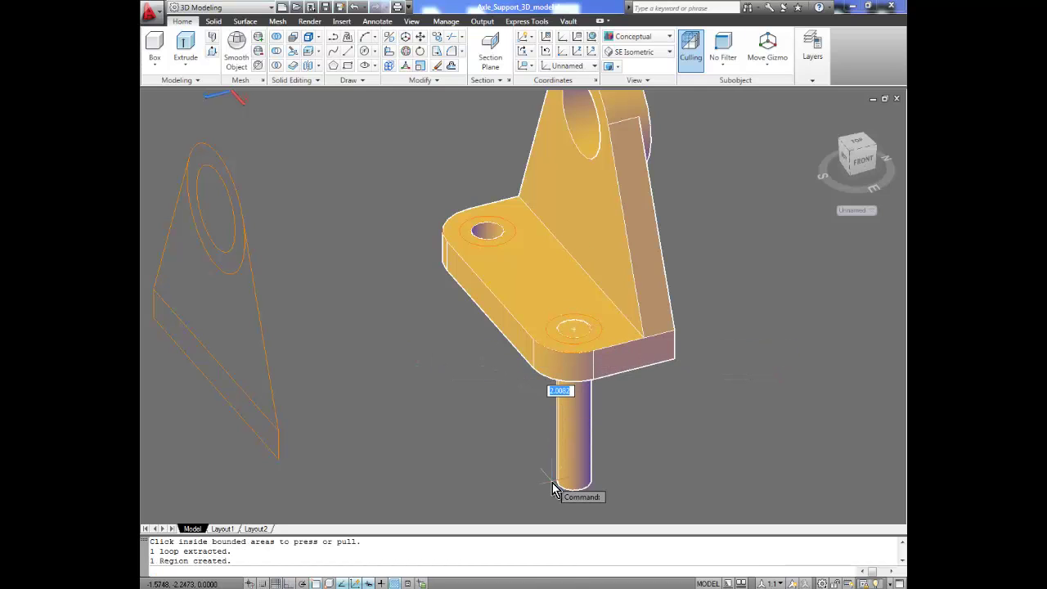
left_click(546, 481)
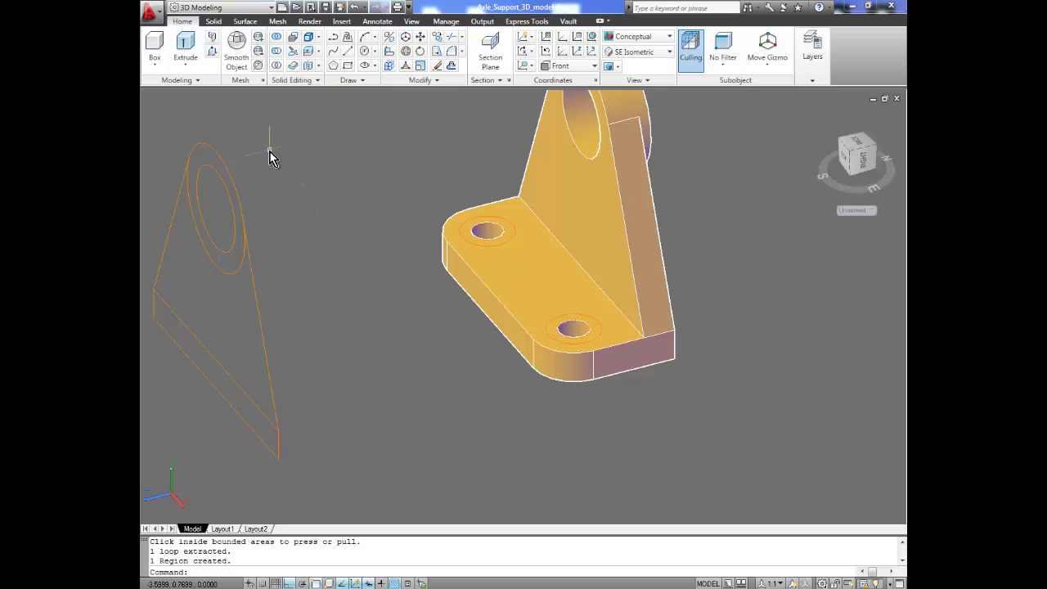
Recess the ring around the first bolt hole 0.125 to form its counterbore.
left_click(212, 51)
scroll(458, 217, "up", 5)
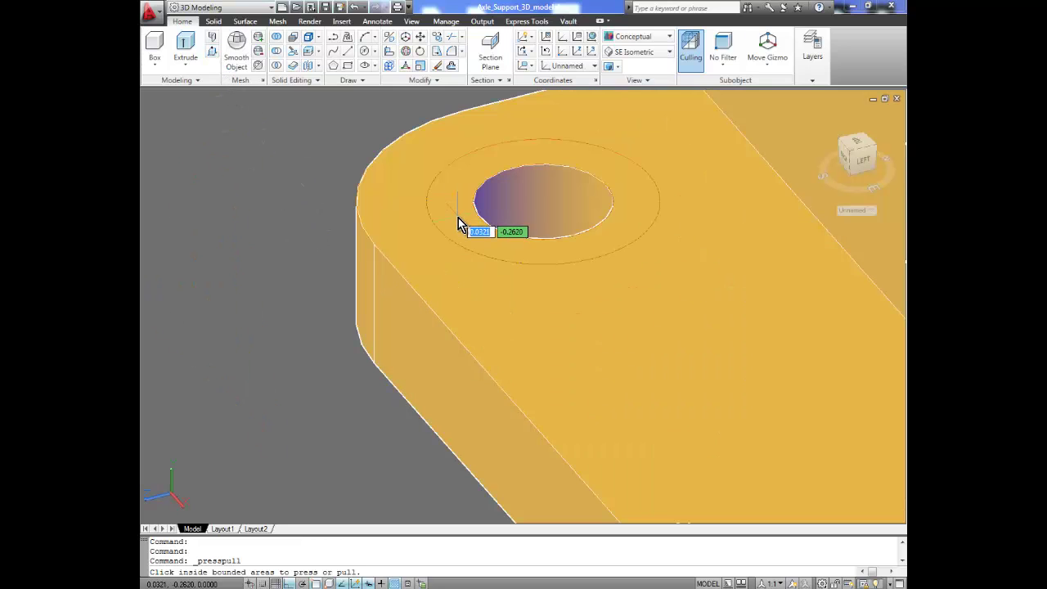
left_click(458, 217)
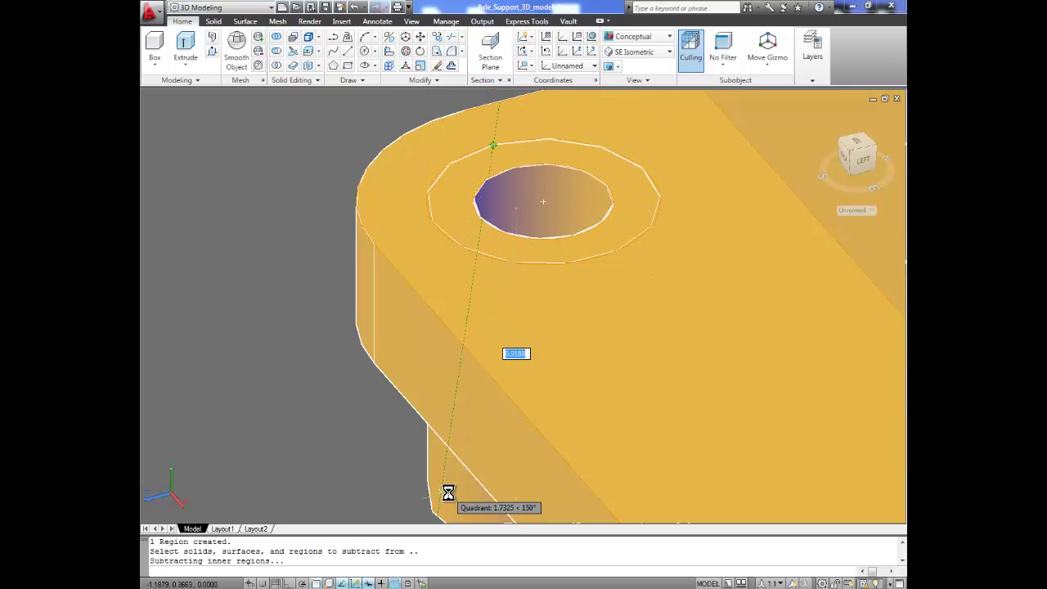
type("125")
key("Return")
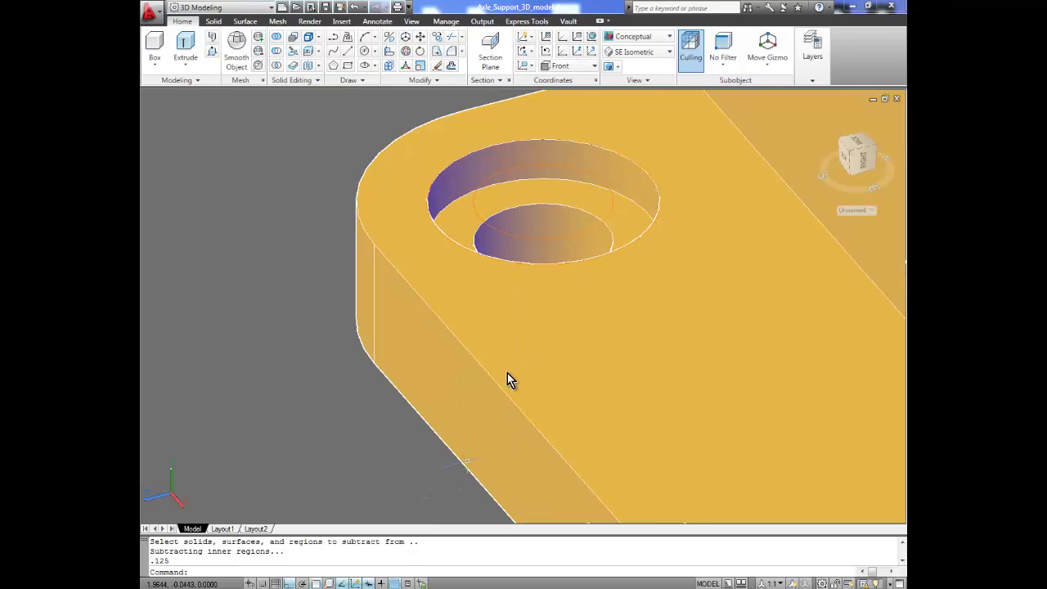
Recess the ring around the second bolt hole 0.125 deep with Press/Pull.
middle_click_drag(704, 394, 608, 435, "shift")
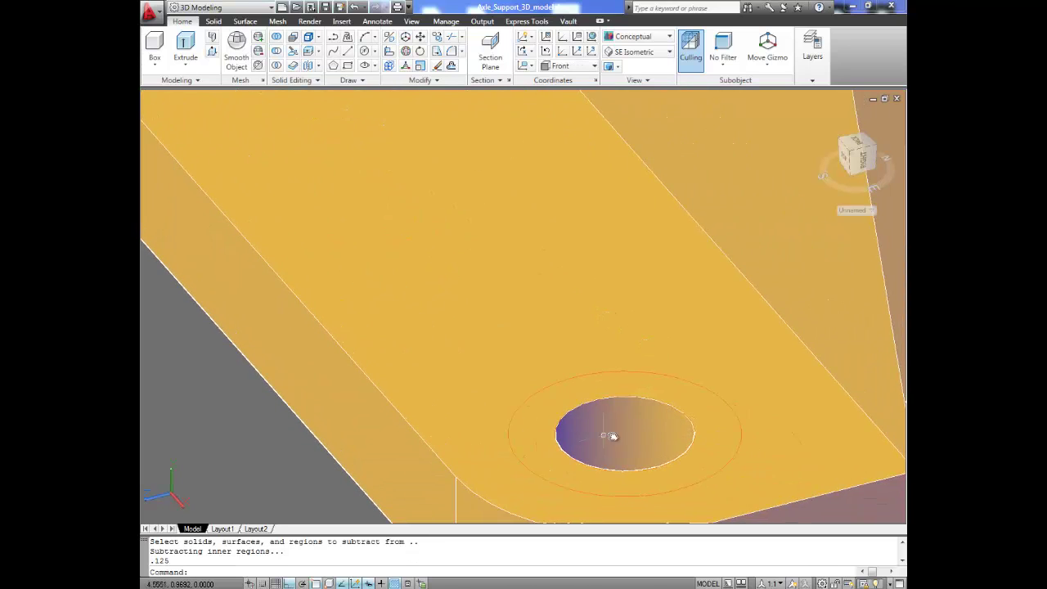
left_click(211, 51)
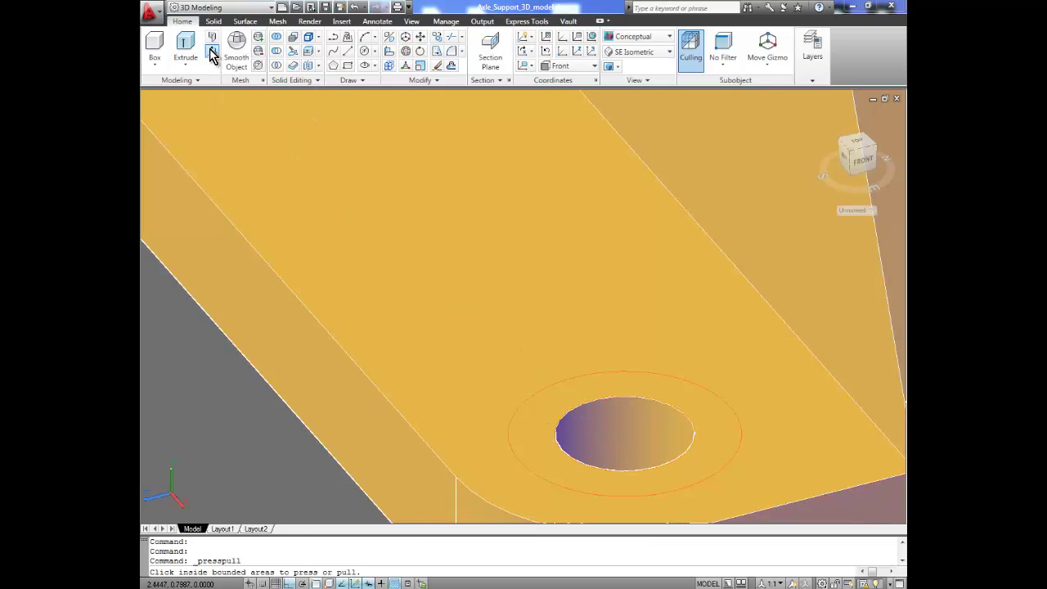
left_click(542, 406)
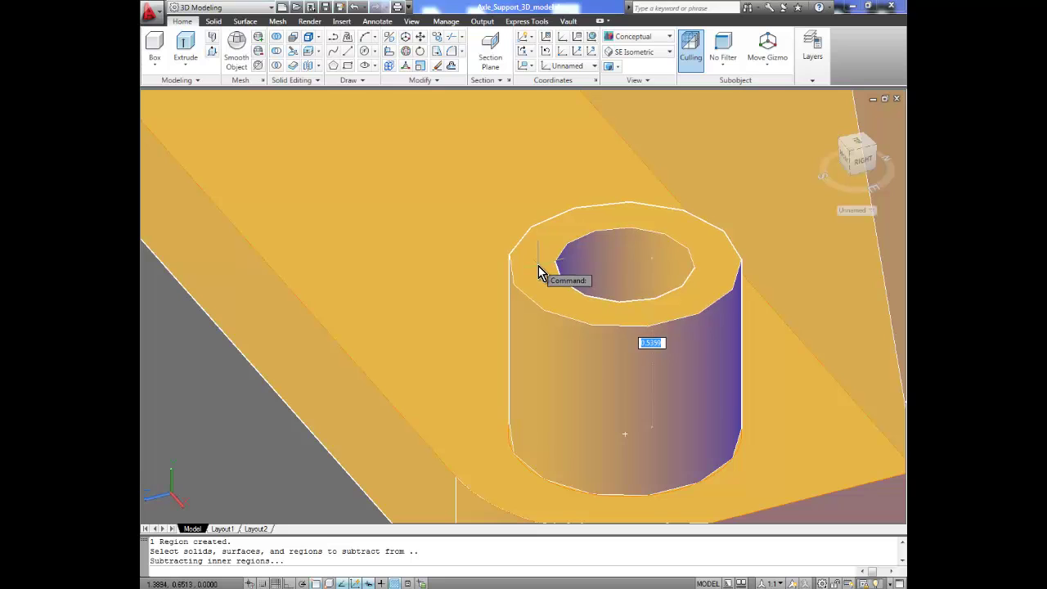
middle_click_drag(548, 514, 512, 311)
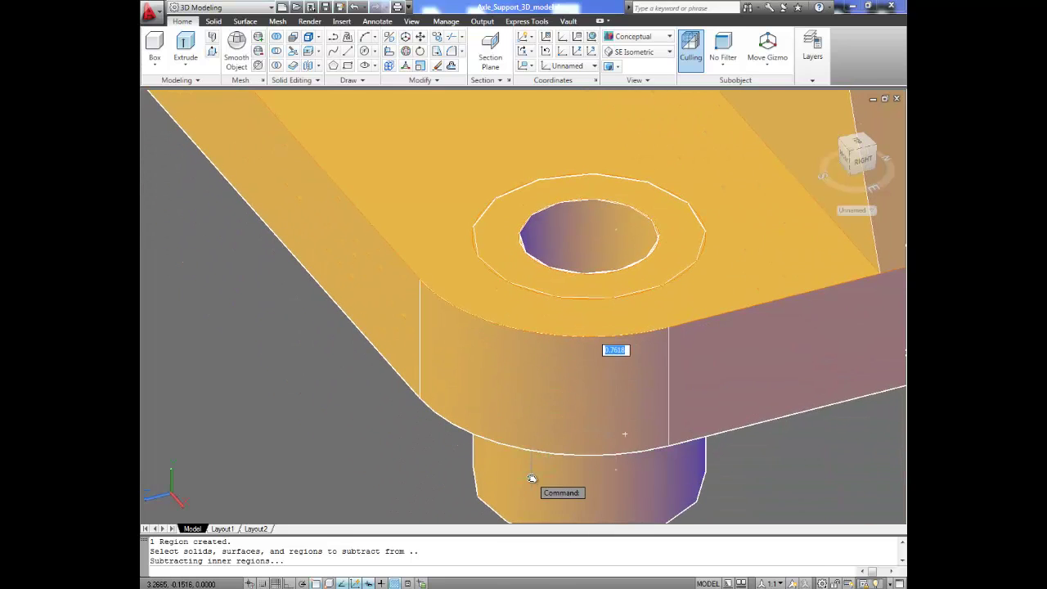
type(".125")
key("Return")
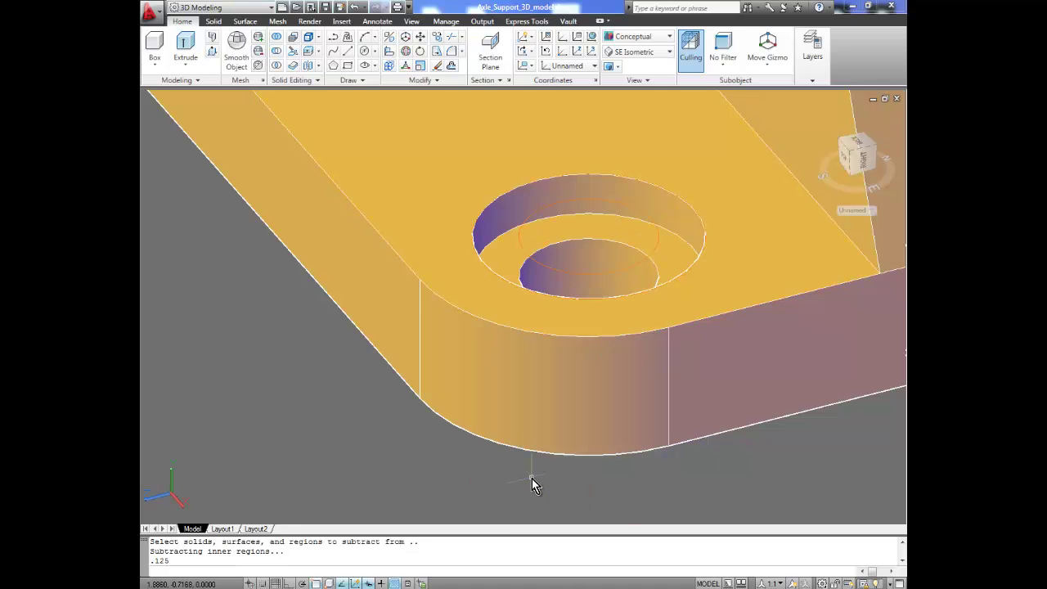
scroll(568, 269, "down", 2)
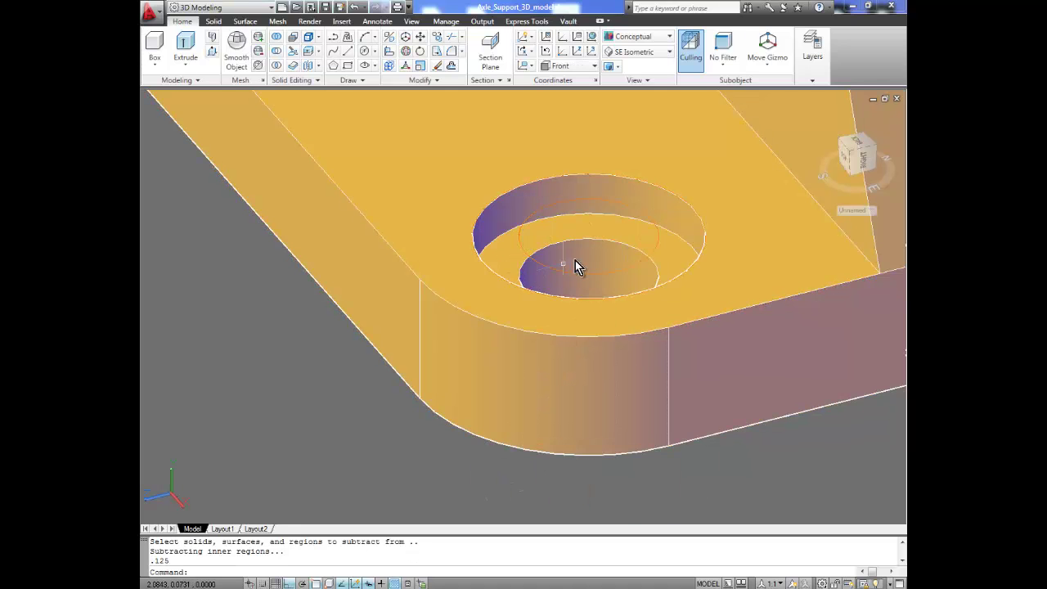
scroll(533, 281, "up", 5)
scroll(533, 281, "down", 8)
scroll(533, 281, "down", 3)
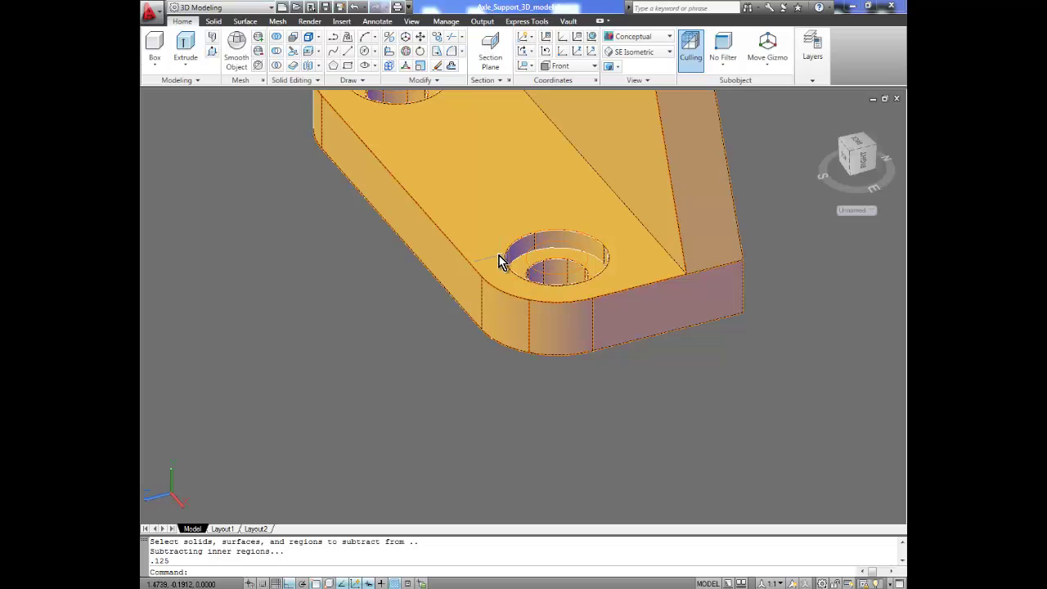
middle_click_drag(473, 200, 453, 239)
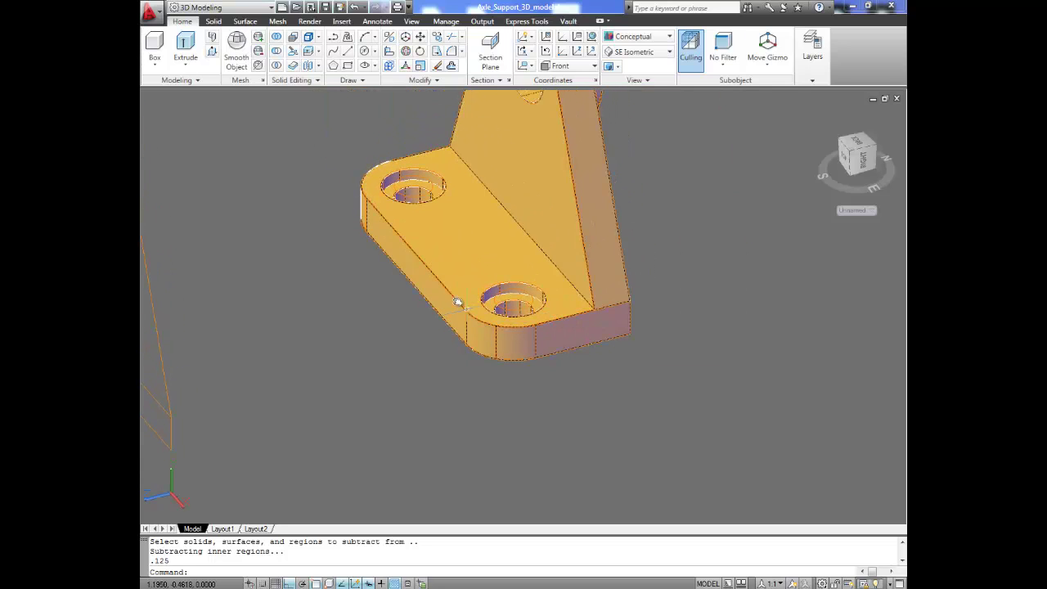
Fillet the base plate's five-edge top perimeter chain with a 0.125 radius.
left_click(451, 53)
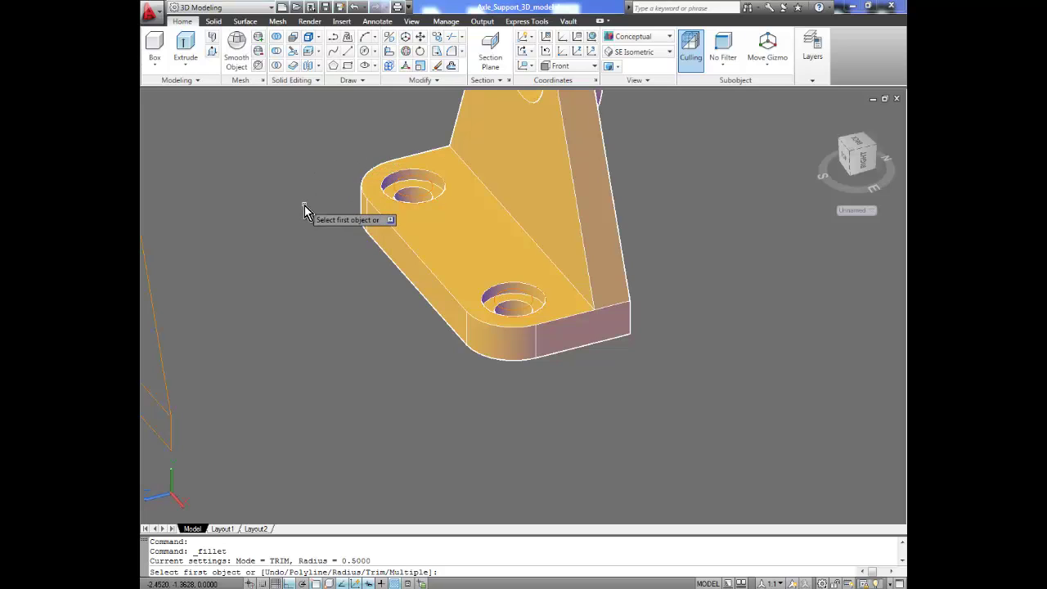
type("r")
key("Return")
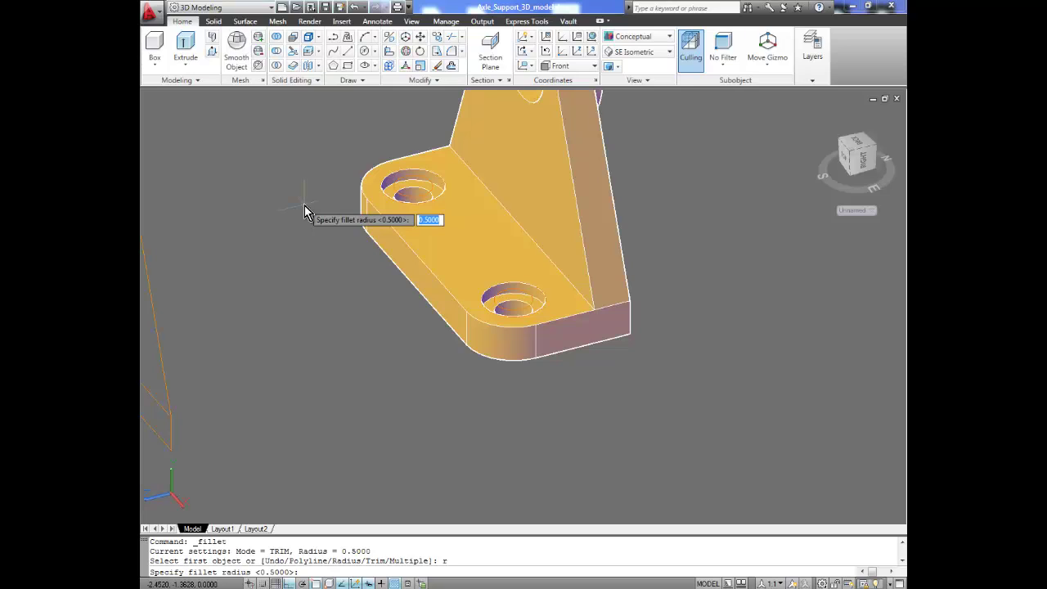
type(".")
key("Return")
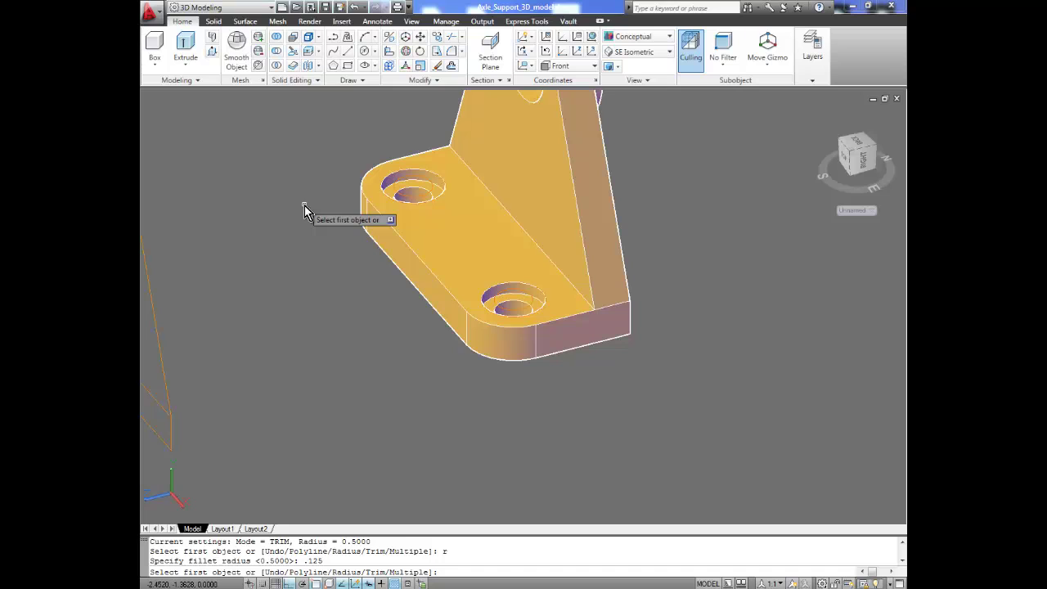
left_click(571, 315)
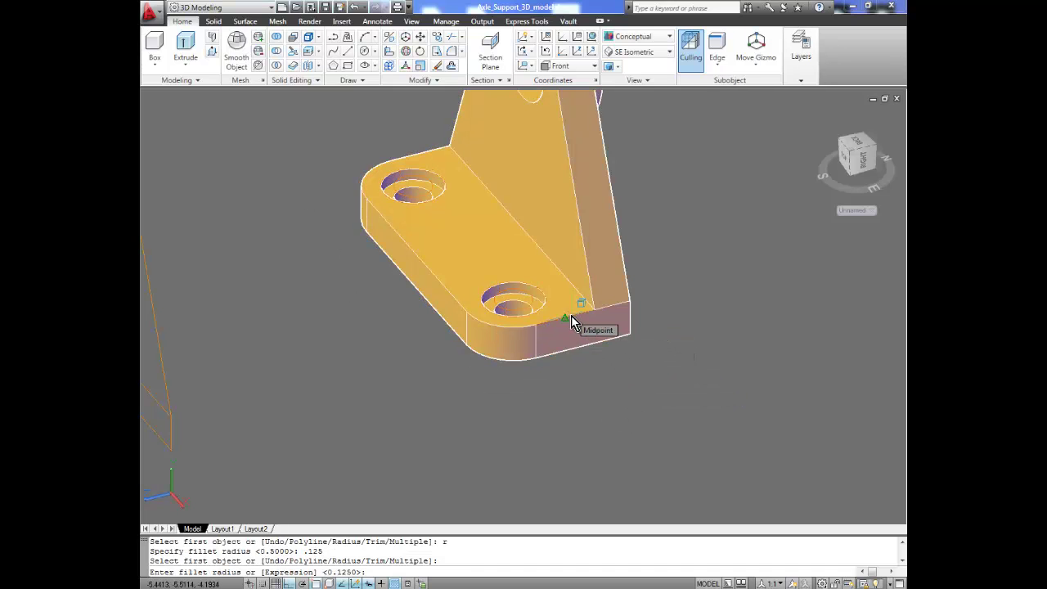
key("Return")
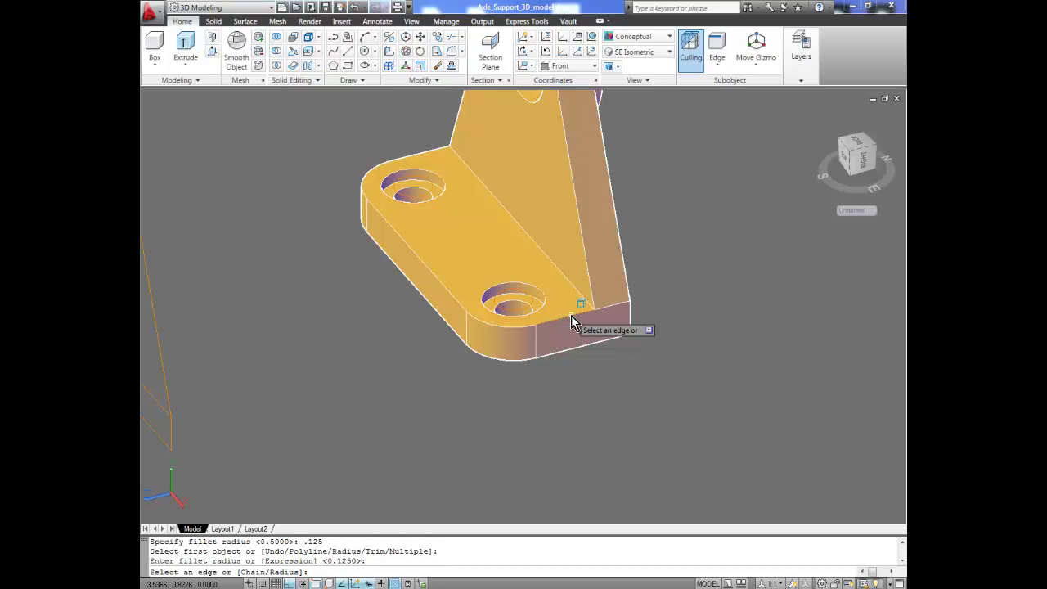
type("c")
key("Return")
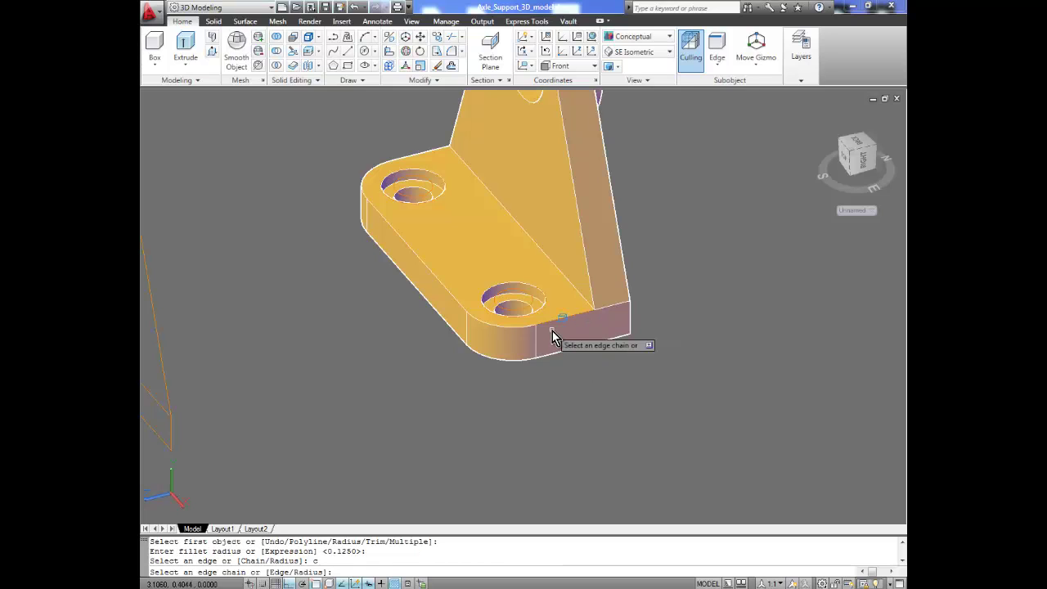
left_click(502, 334)
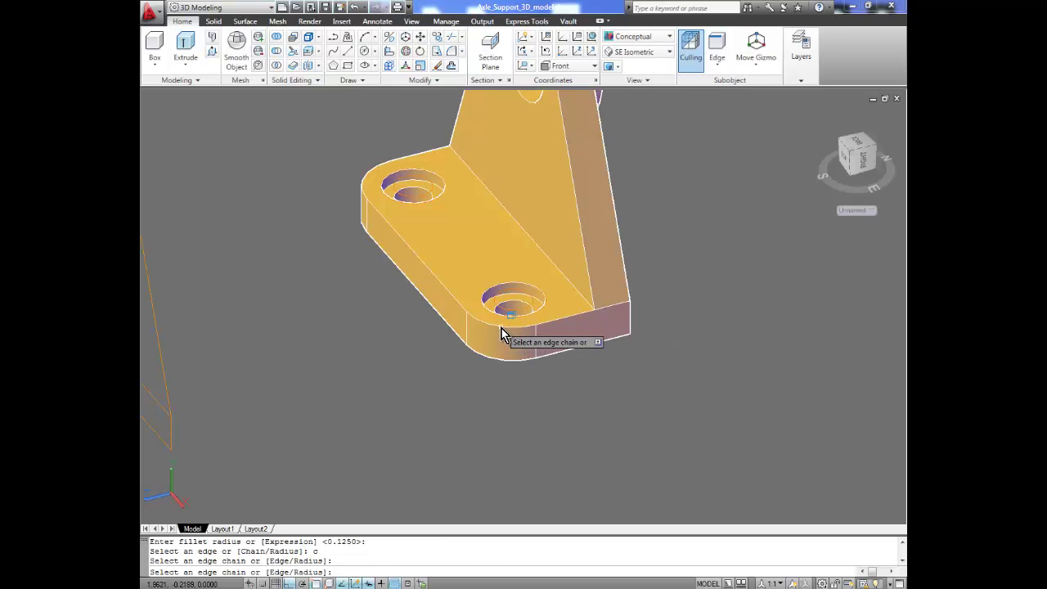
key("Return")
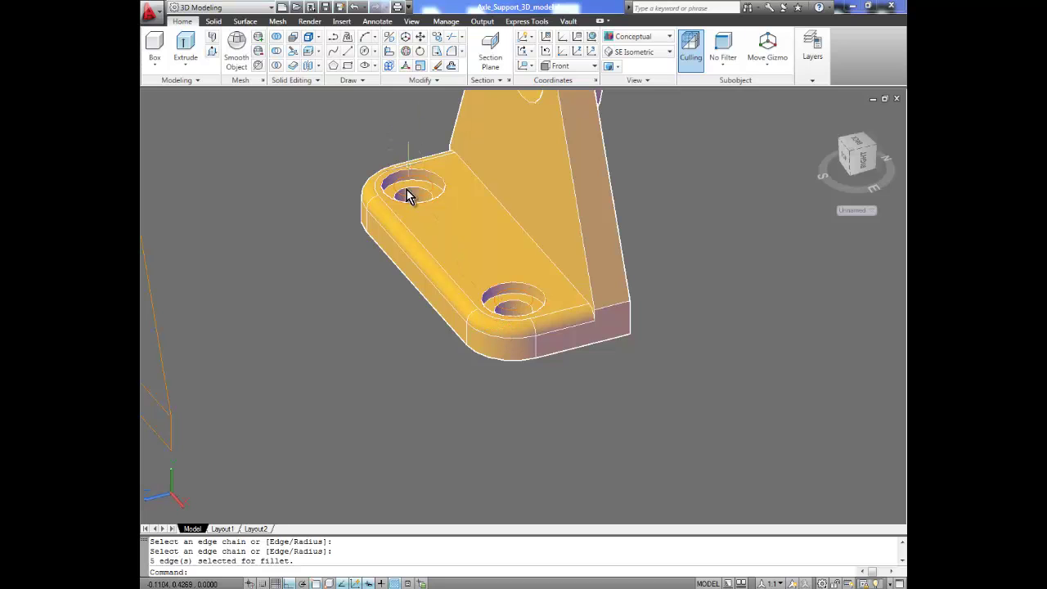
left_click(575, 306)
Fillet the upright's edge chain around the boss hole with a 0.125 radius.
key("Return")
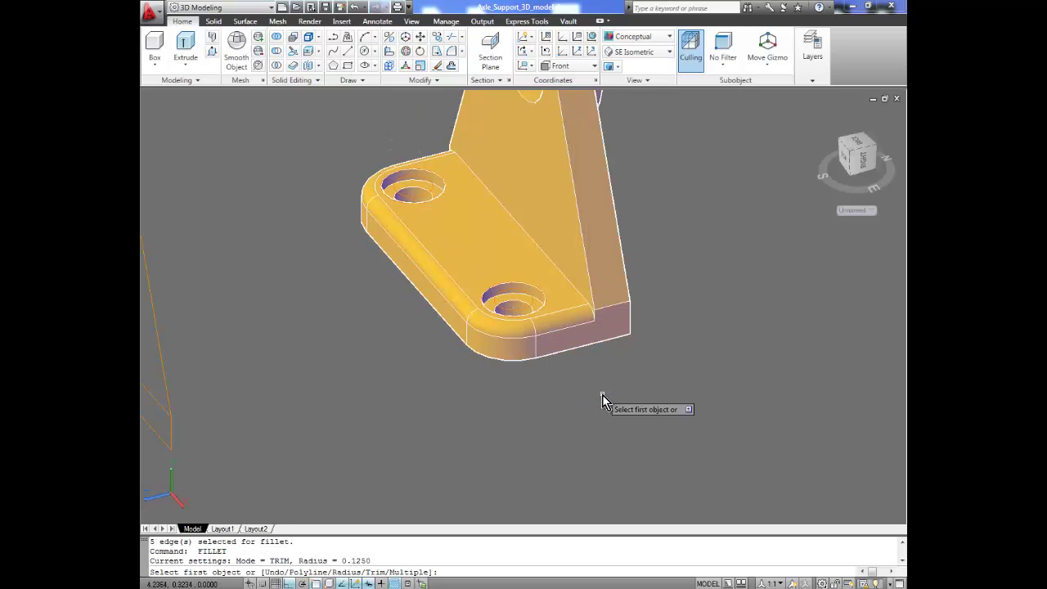
left_click(587, 263)
key("Return")
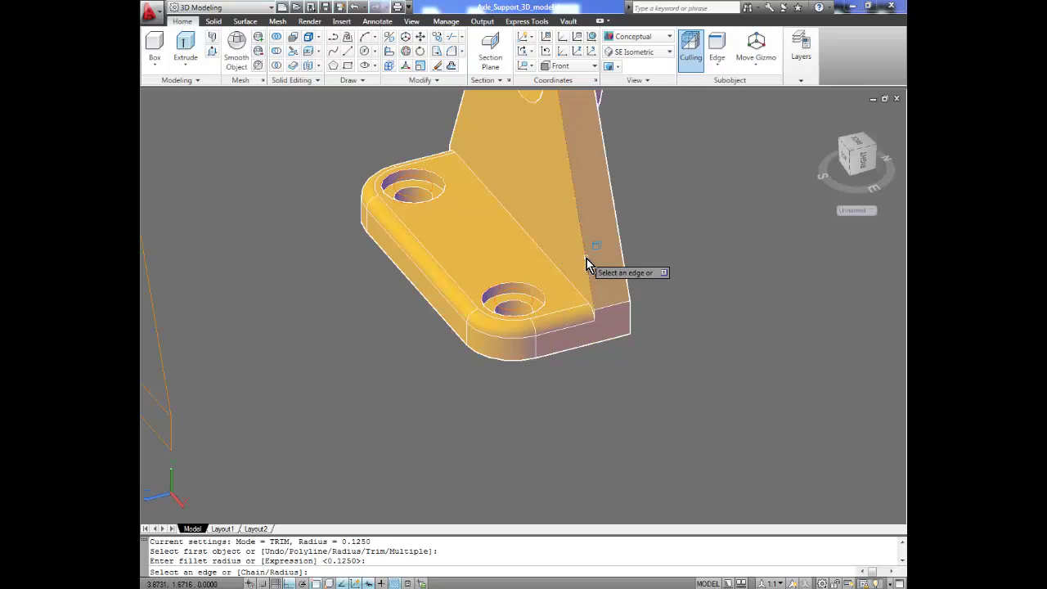
type("c")
key("Return")
middle_click_drag(564, 232, 568, 306)
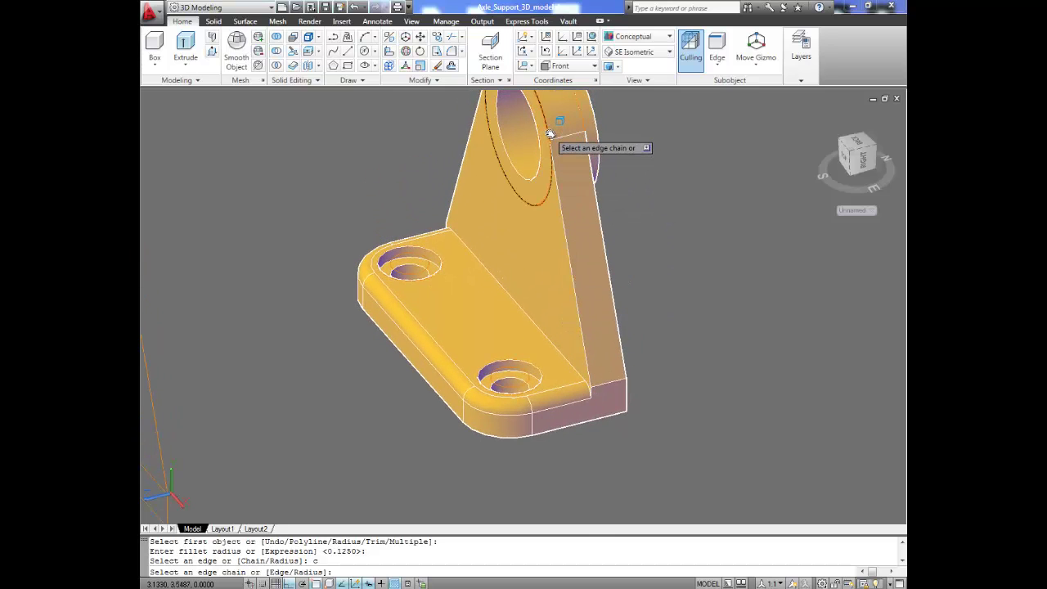
left_click(550, 134)
key("Return")
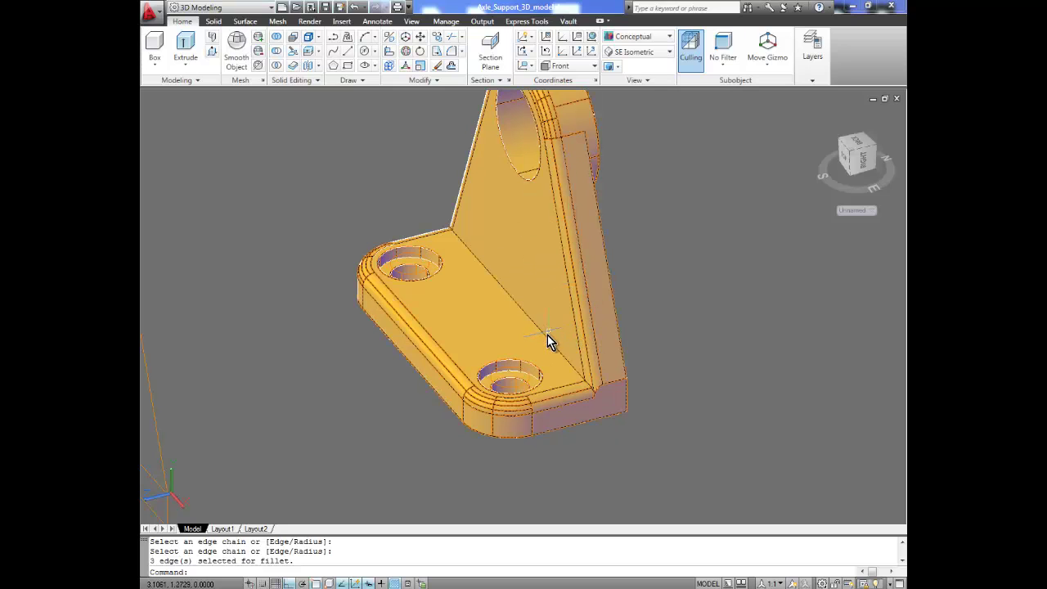
Fillet the inside base-to-upright corner chain at 0.125 and orbit to check.
left_click(452, 51)
scroll(584, 391, "up", 5)
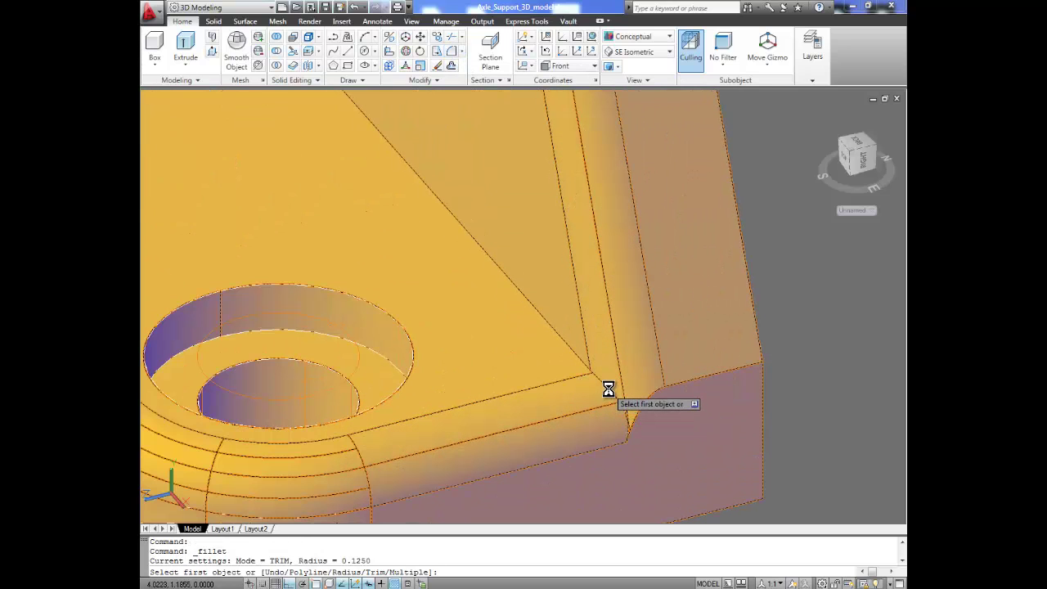
left_click(608, 390)
key("Return")
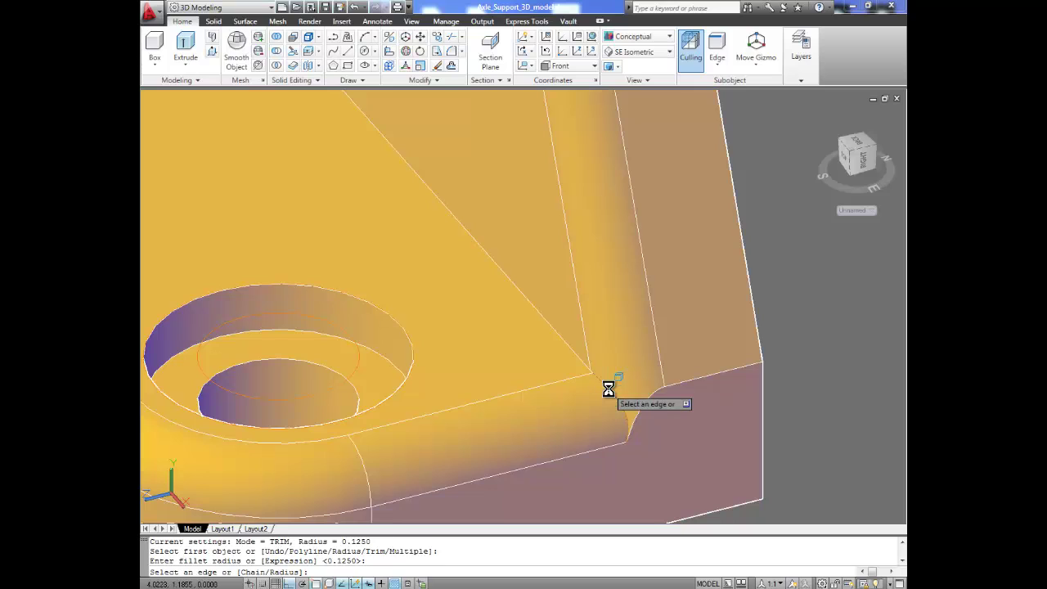
type("c")
key("Return")
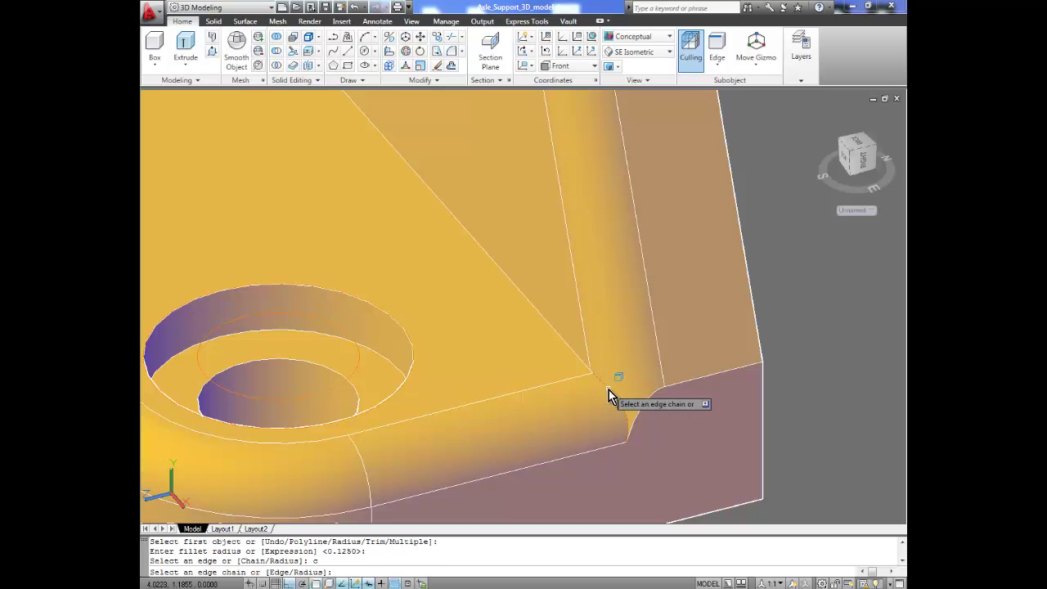
left_click(556, 332)
key("Return")
scroll(548, 374, "down", 5)
scroll(548, 374, "down", 2)
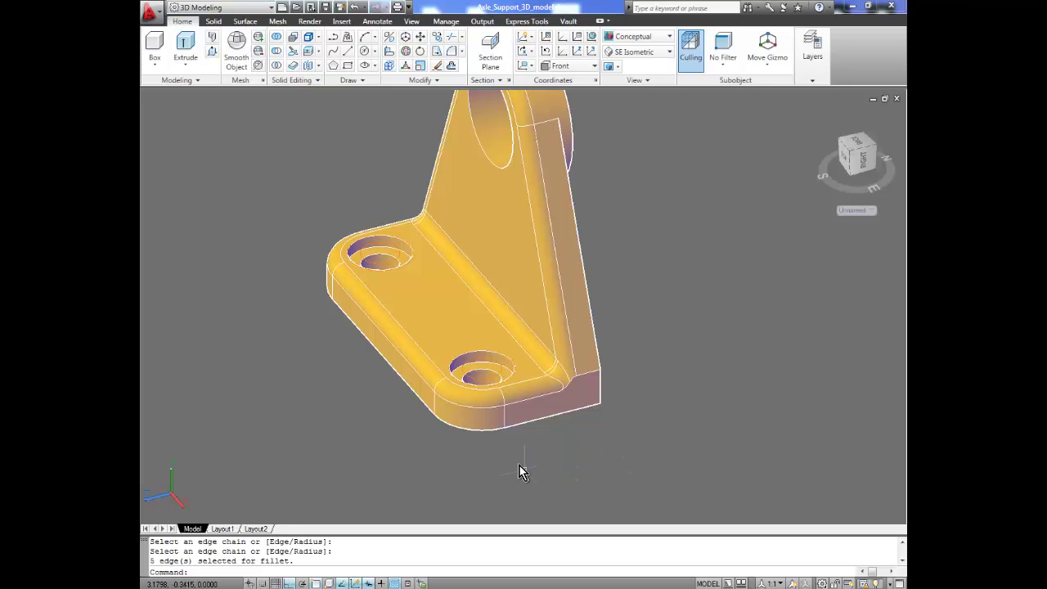
mouse_move(535, 467)
middle_mouse_down("shift")
mouse_move(393, 460)
mouse_move(428, 460)
middle_mouse_up("shift")
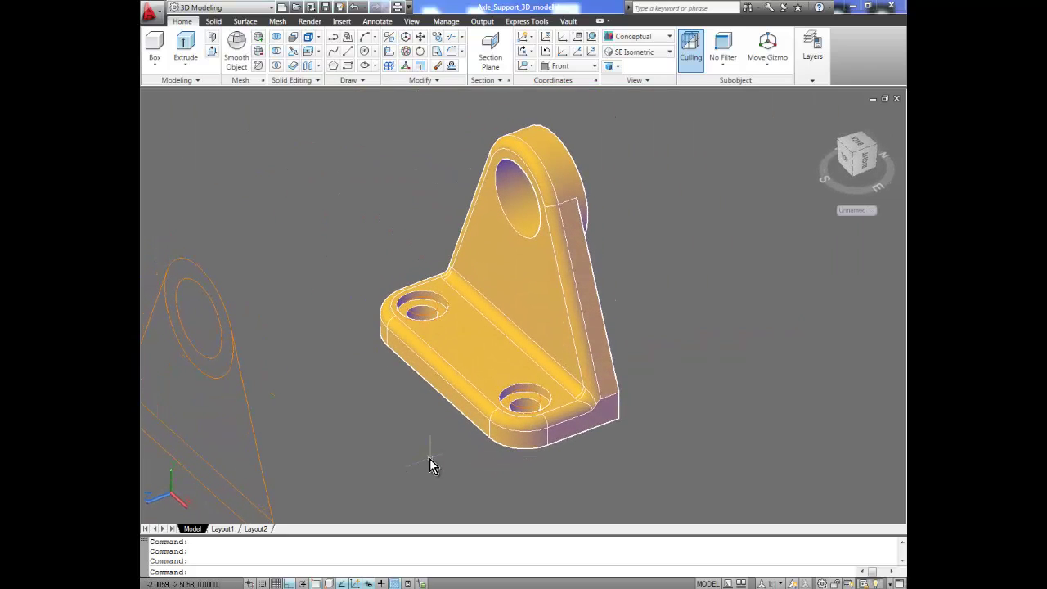
Press-pull the second bracket's base outline to a depth of 1.5.
middle_click_drag(368, 323, 460, 237)
left_click(212, 52)
left_click(311, 401)
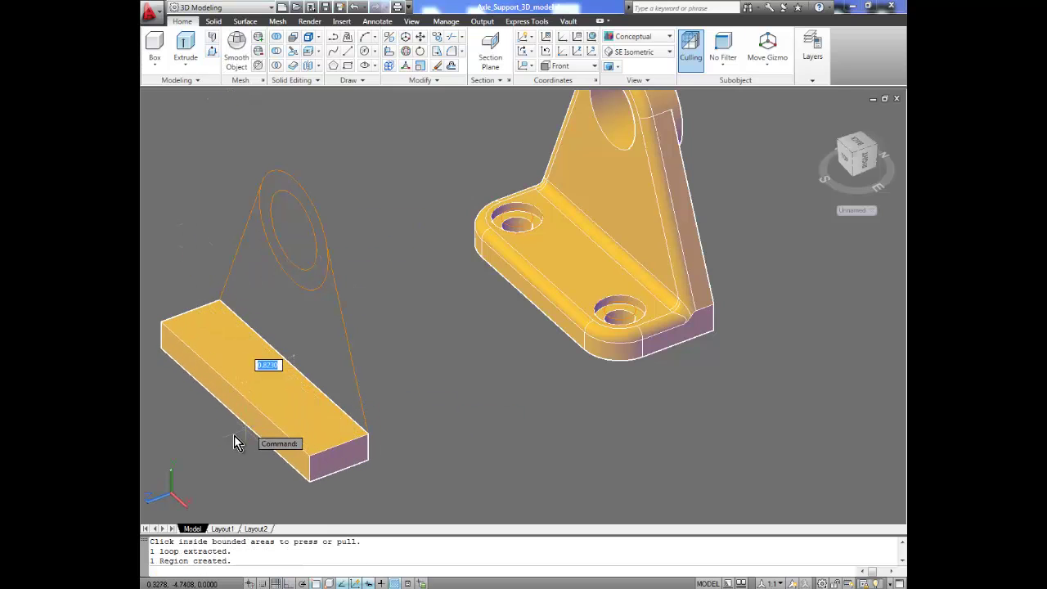
type("1.5")
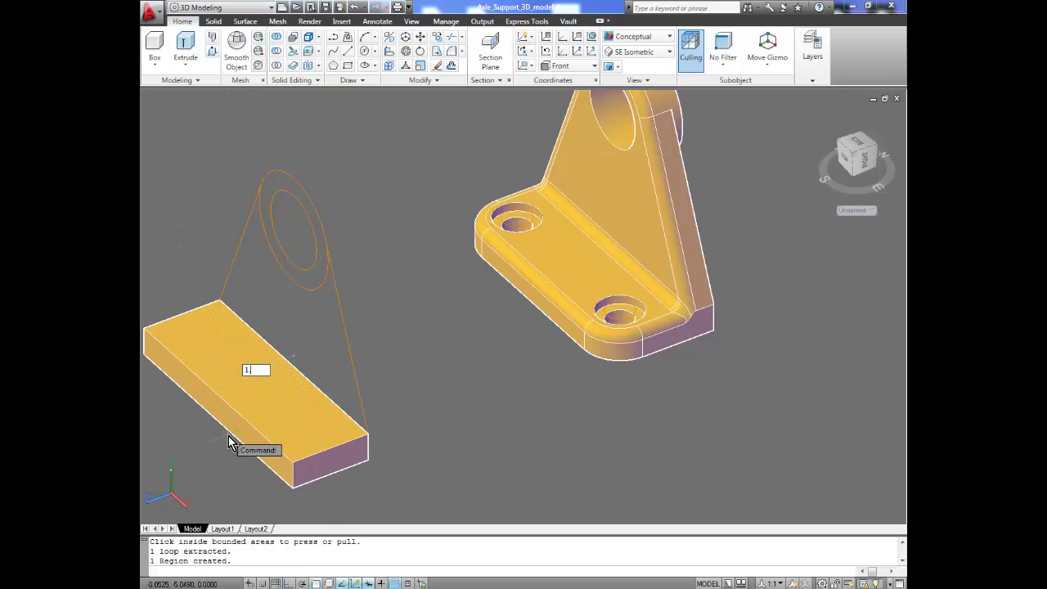
key("Return")
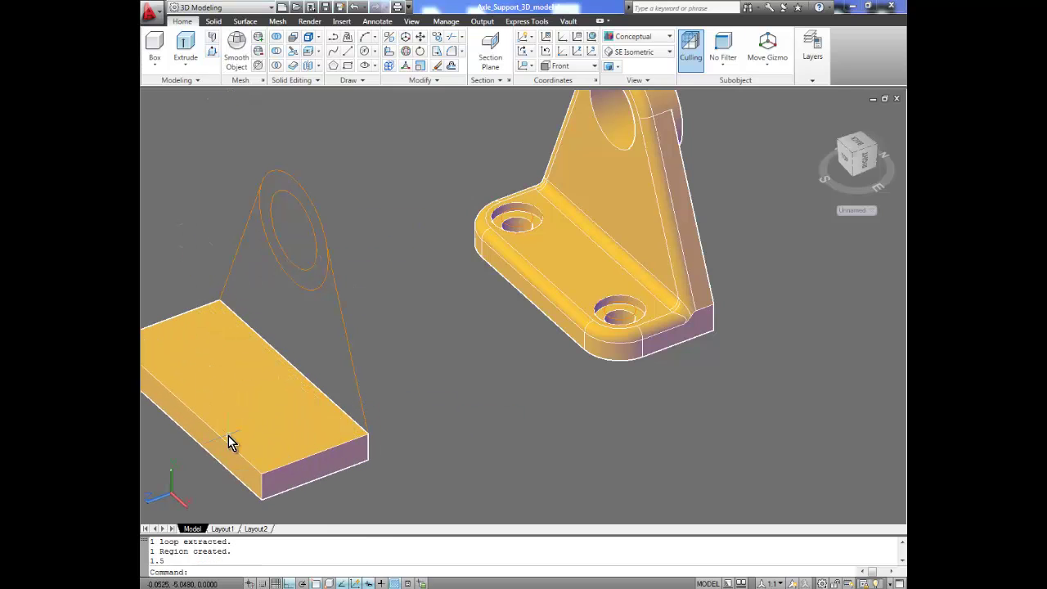
Press-pull the triangular upright outline to 0.375 thick.
left_click(211, 52)
left_click(286, 354)
type(".375")
key("Return")
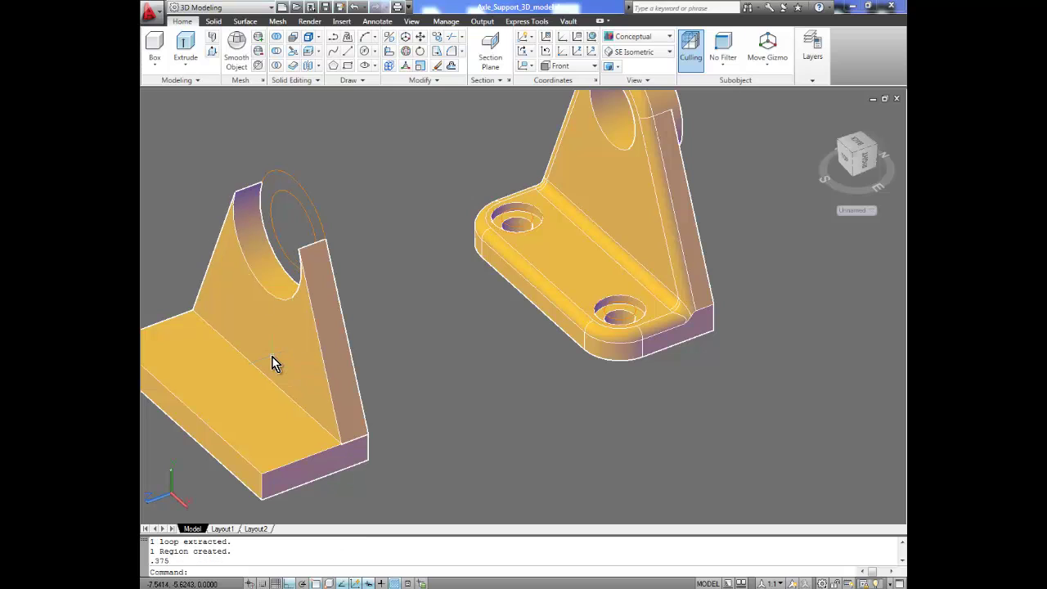
left_click(212, 52)
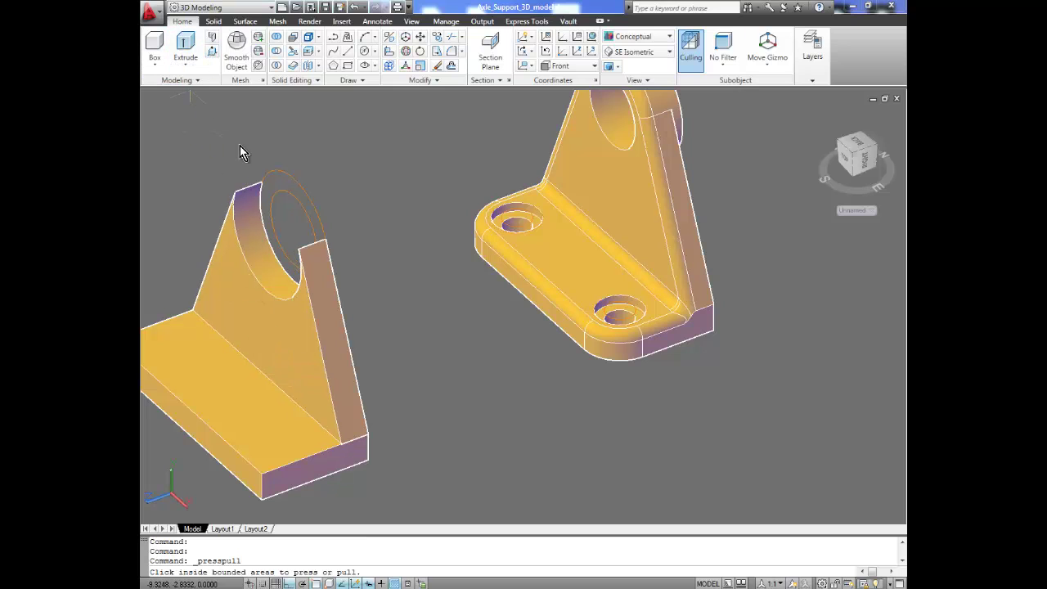
Press-pull the ring around the upright's hole by 0.375.
left_click(273, 257)
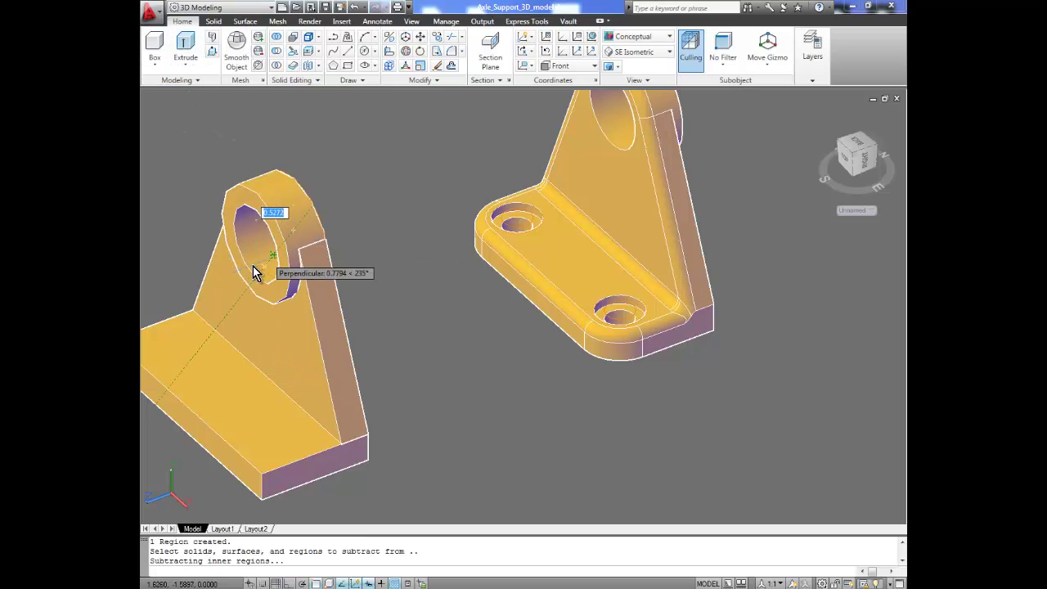
type("37")
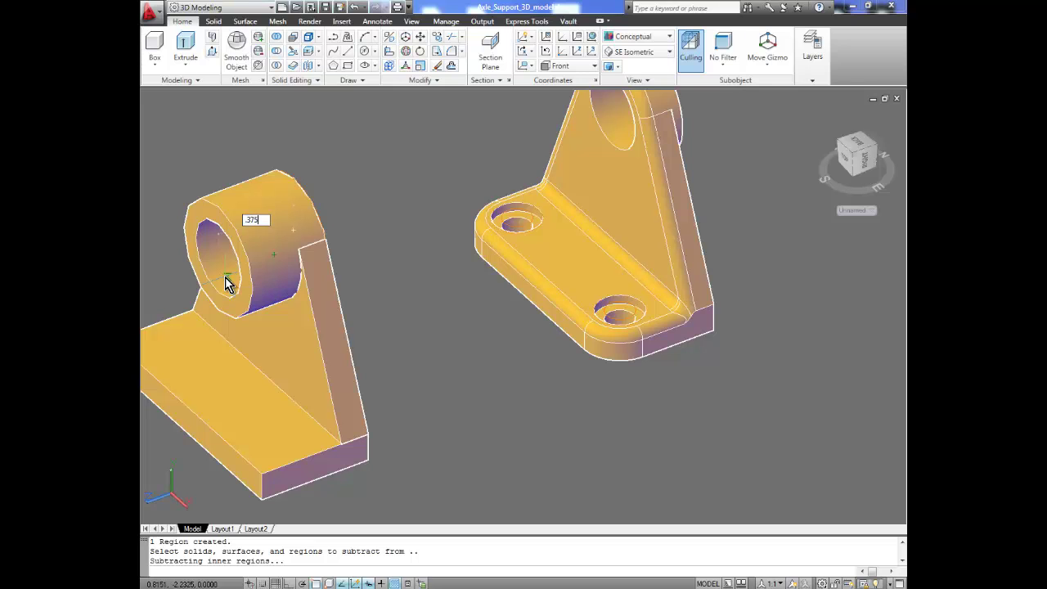
type("5")
key("Return")
middle_click_drag(418, 351, 322, 265, "shift")
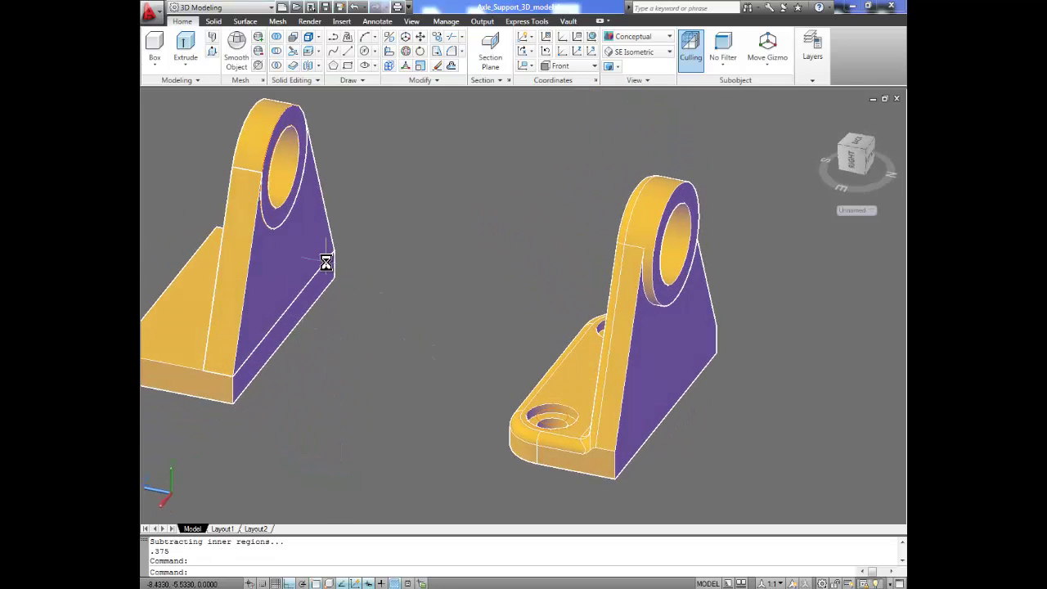
Extend the lug face 0.125 and frame both brackets in view.
left_click(211, 49)
left_click(270, 221)
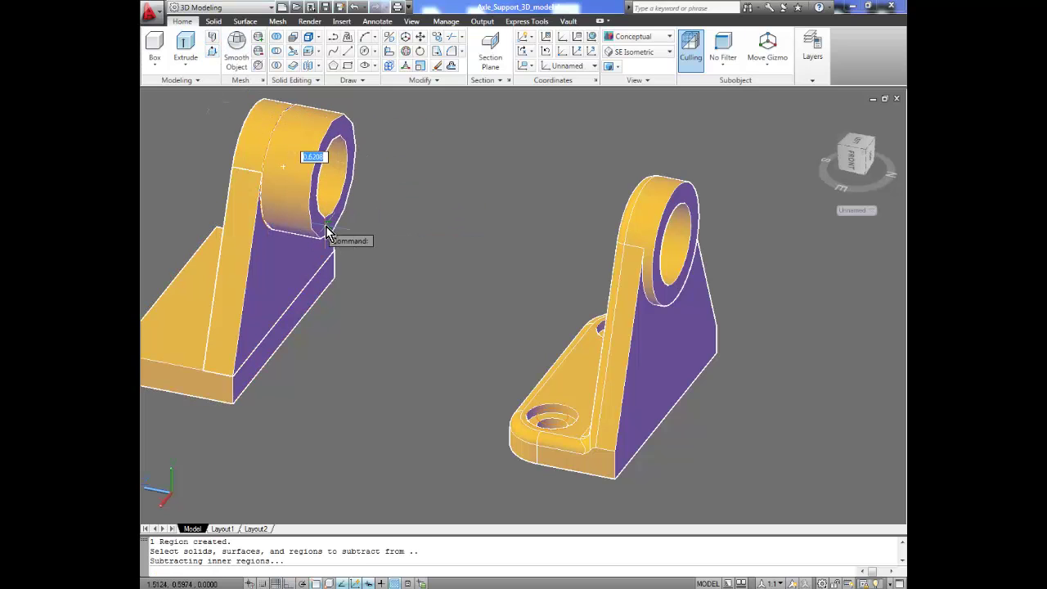
key("Return")
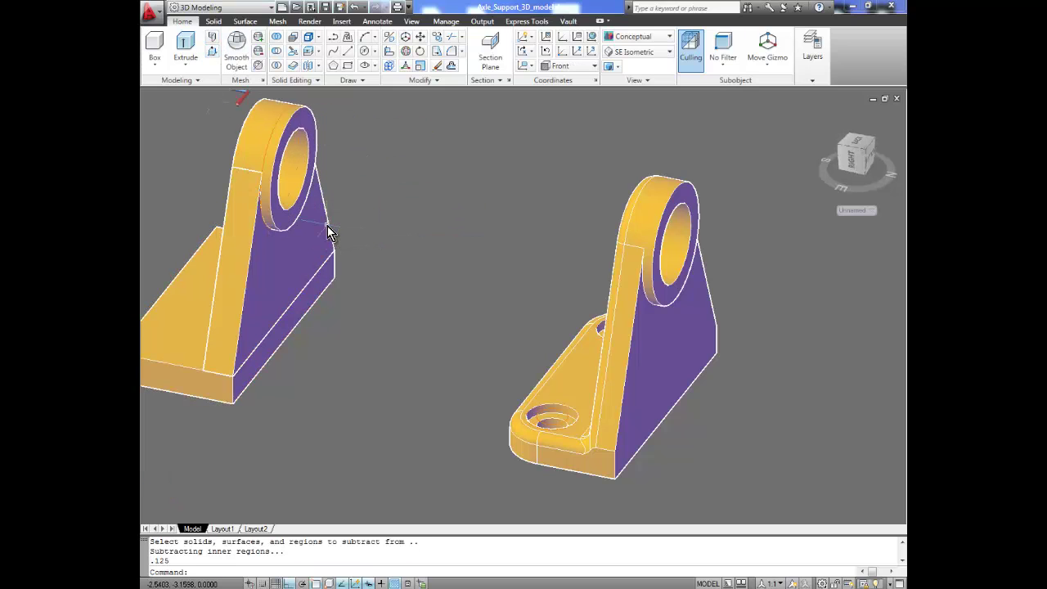
middle_click_drag(197, 360, 305, 366, "shift")
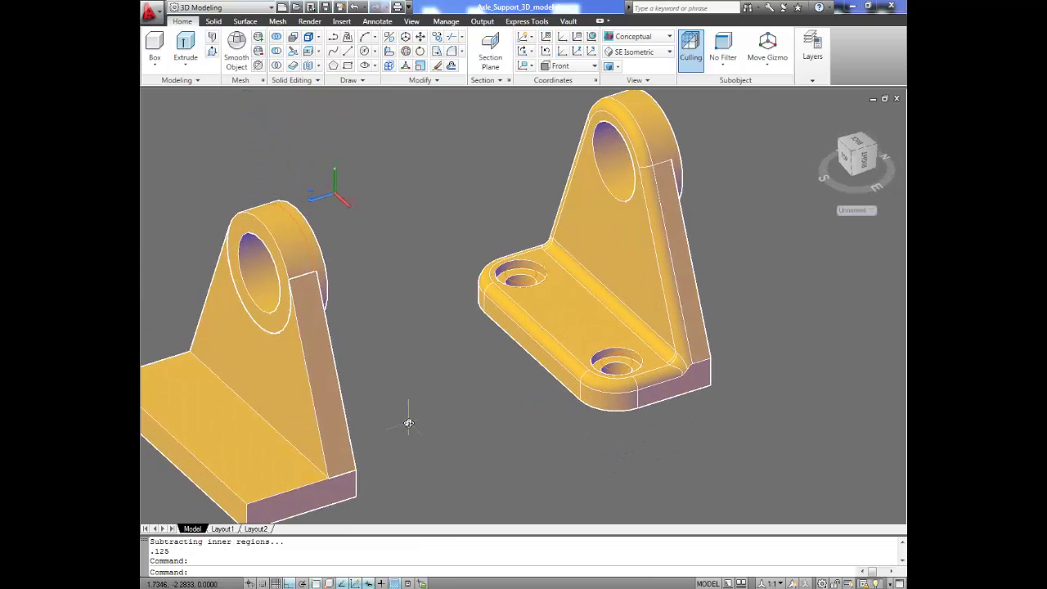
scroll(409, 417, "up", 2)
scroll(412, 419, "down", 4)
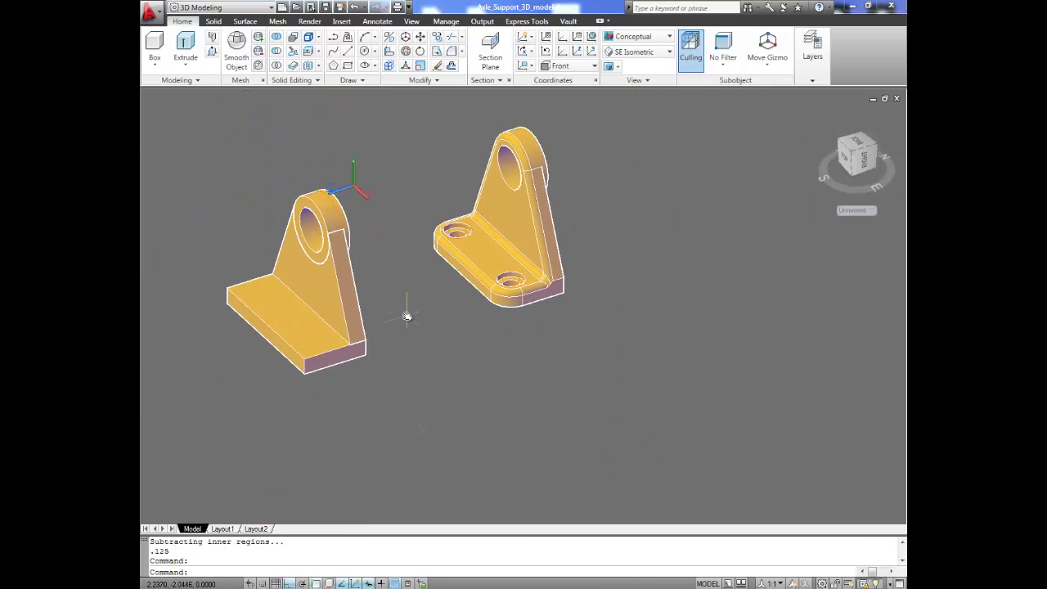